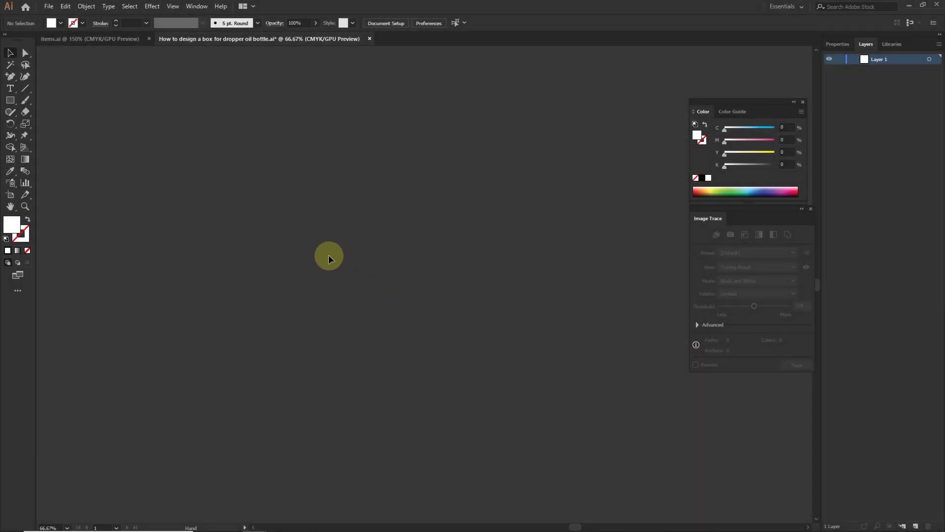
# - Rename Layer 1 as "die cut"
pyautogui.doubleClick(876, 60)
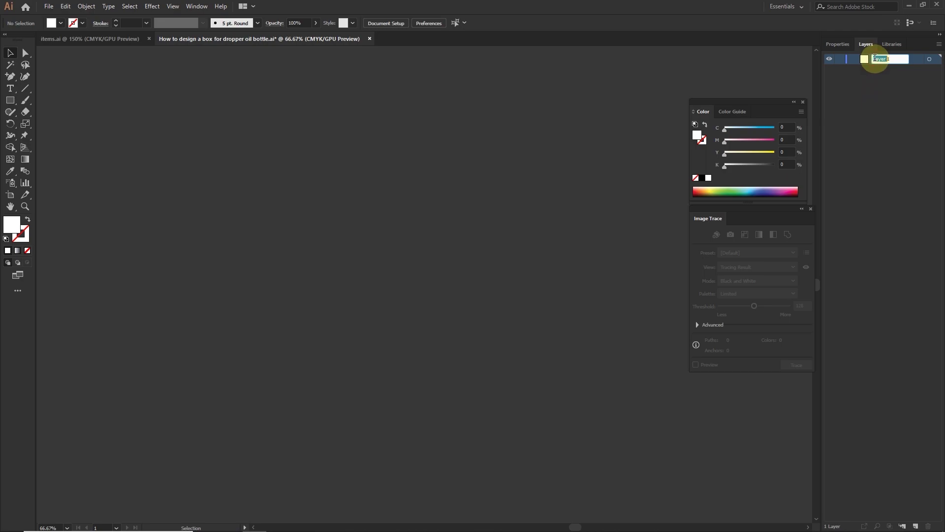
pyautogui.click(888, 59)
pyautogui.write('di')
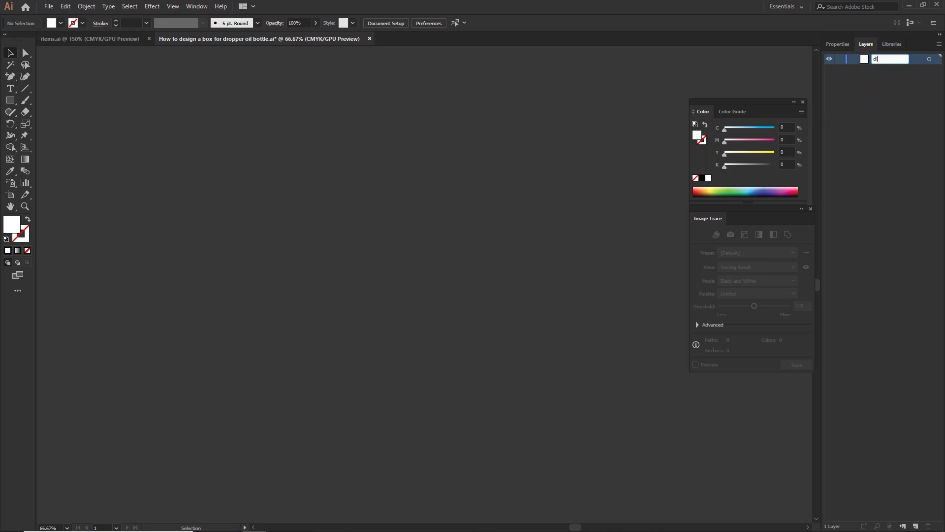
pyautogui.write('e cut')
pyautogui.press('Return')
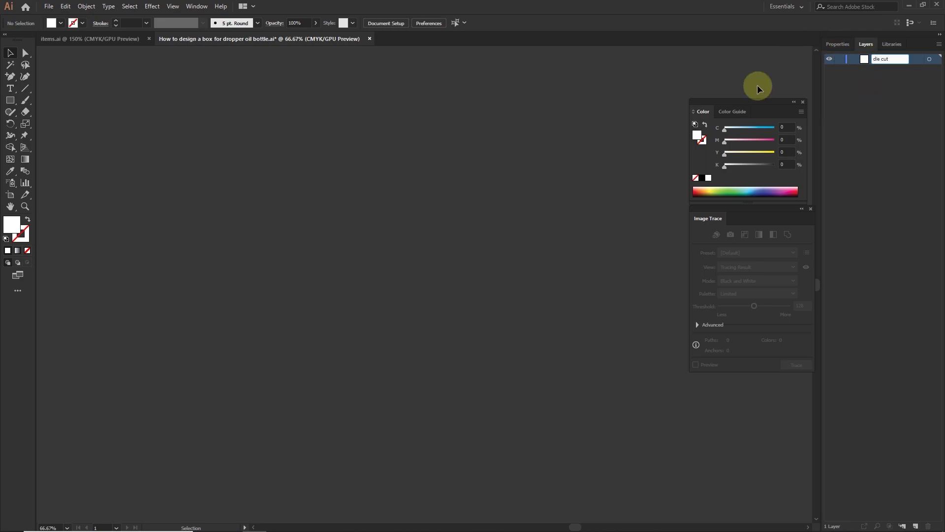
# - Create a rectangle 2 in wide and 5.25 in high as the first box panel
pyautogui.click(10, 100)
pyautogui.click(291, 185)
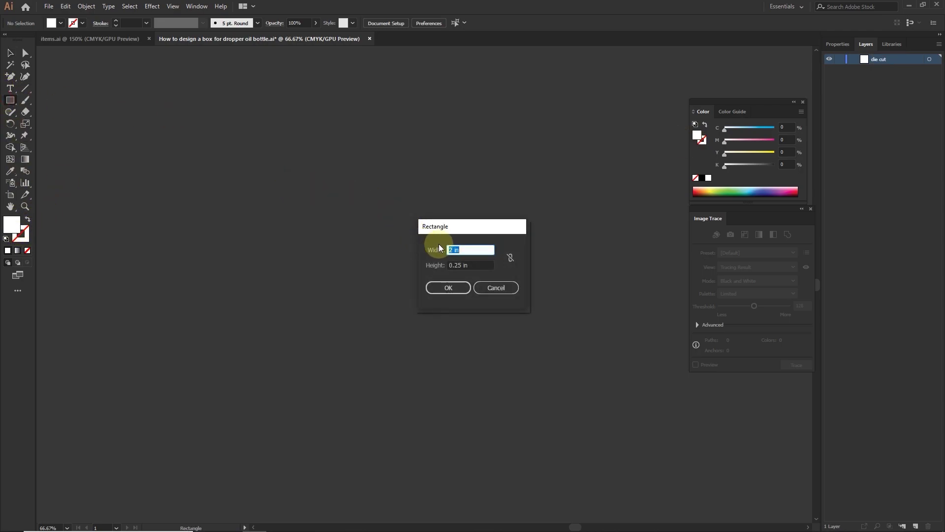
pyautogui.press('Tab')
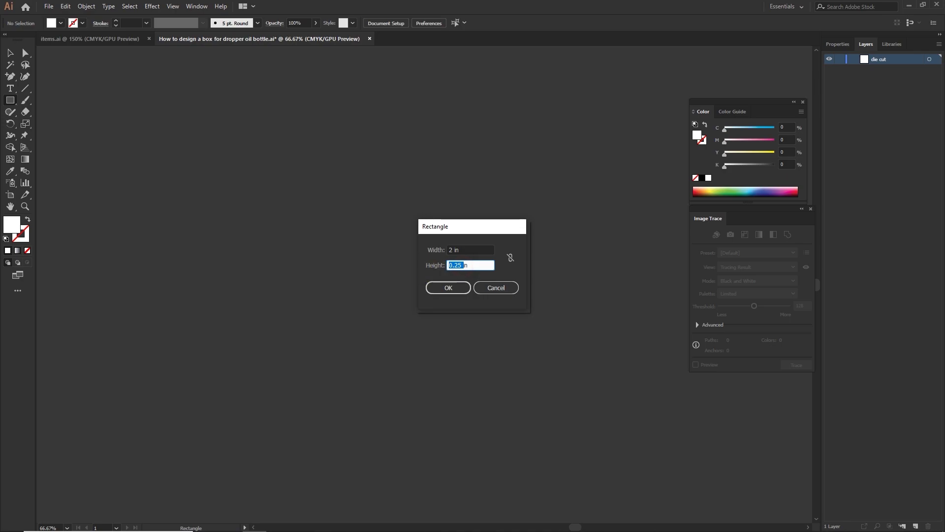
pyautogui.write('5in')
pyautogui.click(445, 290)
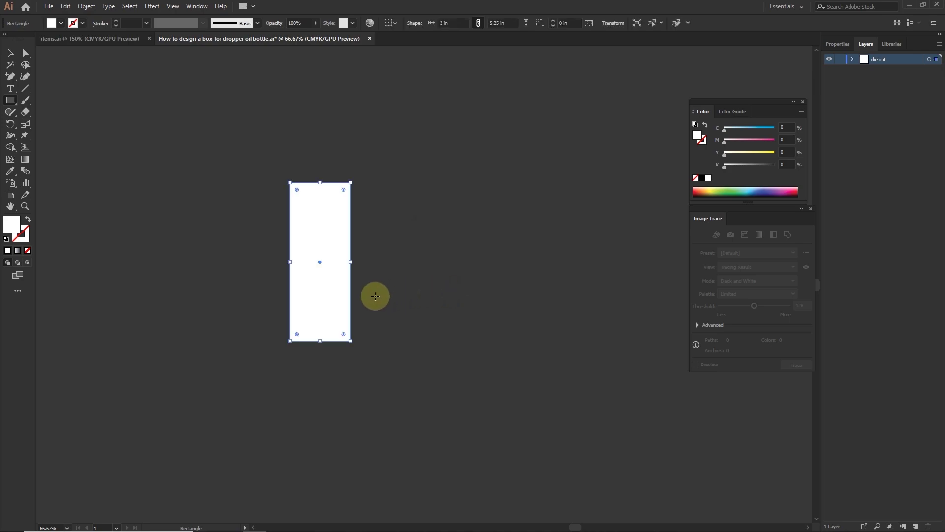
# - Swap the panel's fill and stroke so it has a white outline and no fill
pyautogui.press('v')
pyautogui.click(389, 273)
pyautogui.click(331, 260)
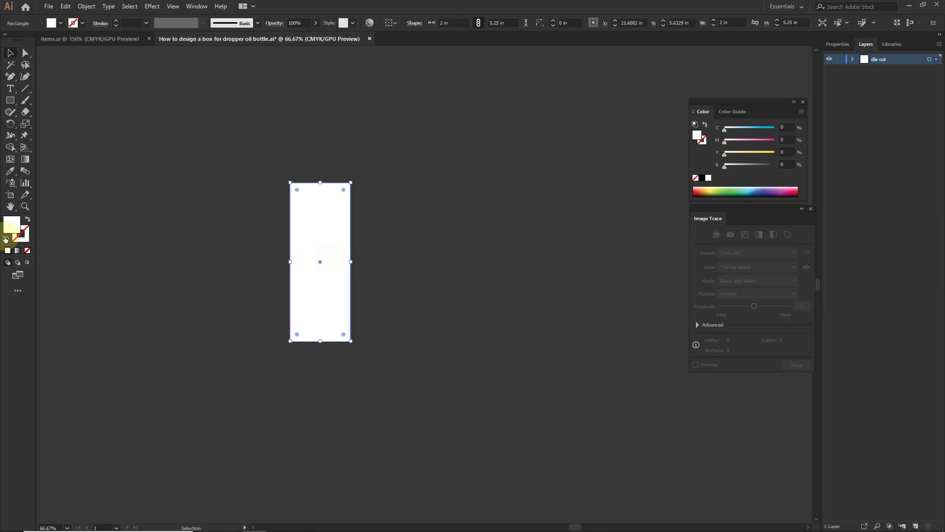
pyautogui.click(28, 221)
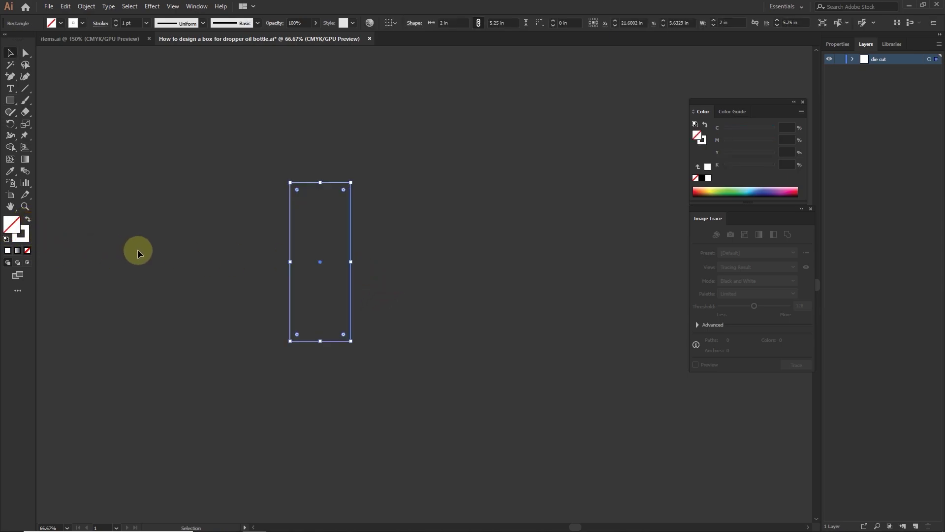
pyautogui.click(137, 250)
pyautogui.click(21, 237)
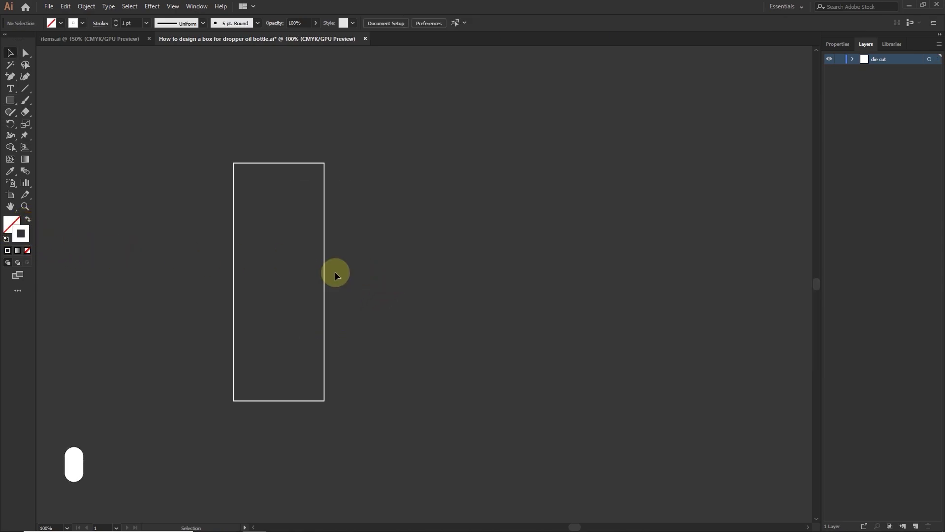
pyautogui.scroll(1, 336, 278)
pyautogui.moveTo(375, 293); pyautogui.dragTo(367, 291)
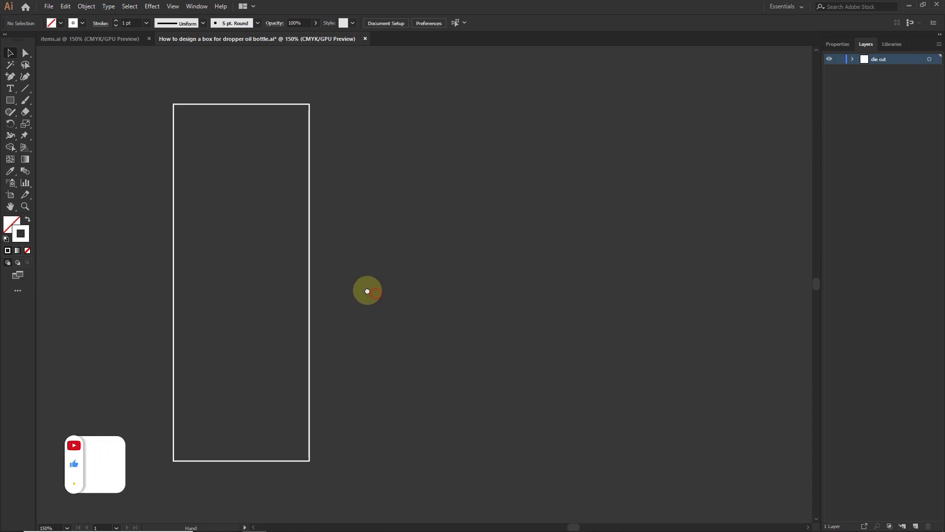
# - Duplicate the panel three times to the right, edge to edge, to form a row of four panels
pyautogui.click(308, 268)
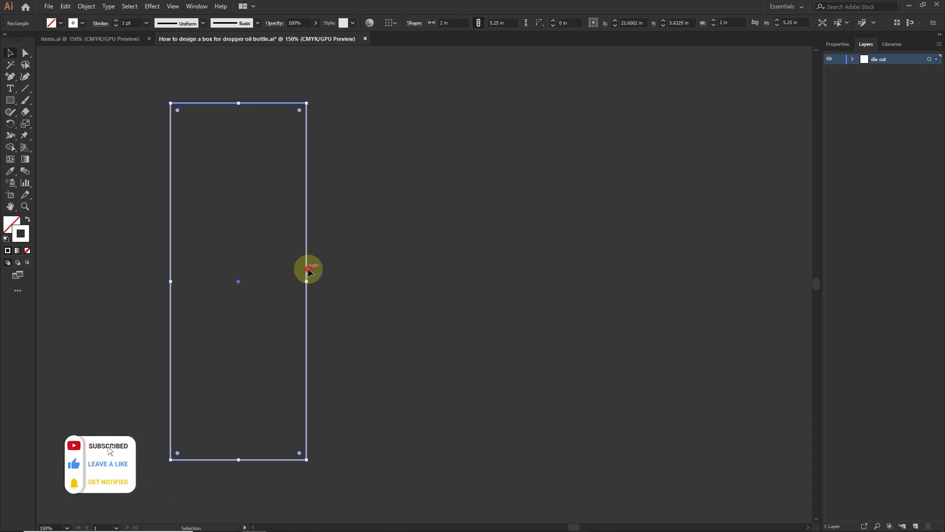
pyautogui.moveTo(307, 269); pyautogui.dragTo(443, 270)
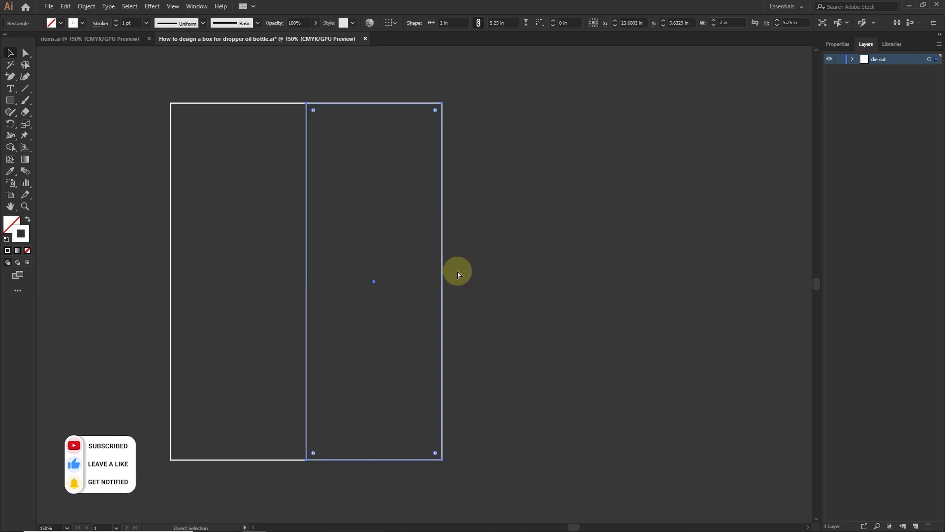
pyautogui.hotkey('ctrl', 'd')
pyautogui.hotkey('ctrl', 'd')
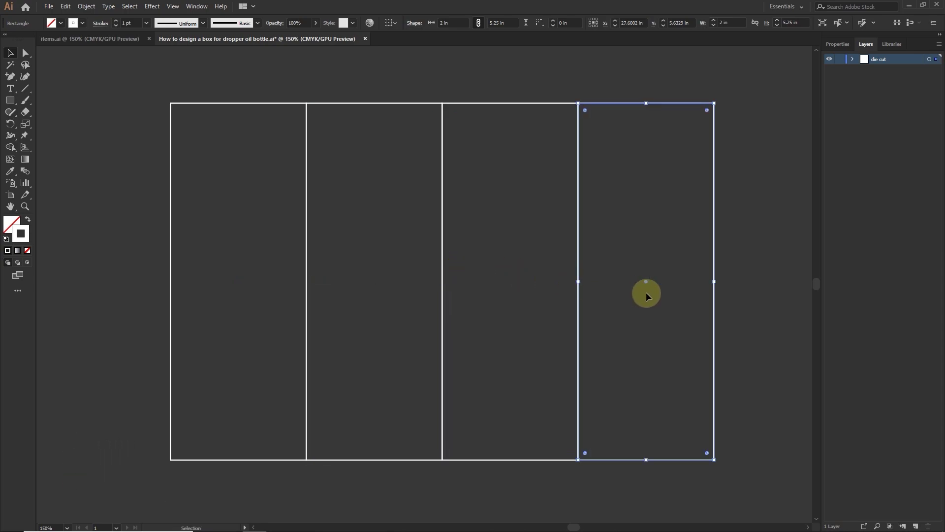
pyautogui.click(752, 255)
# - Create a 2 in by 2 in square above the first panel, aligned with its left edge
pyautogui.scroll(-1, 755, 259)
pyautogui.moveTo(755, 259); pyautogui.dragTo(622, 342)
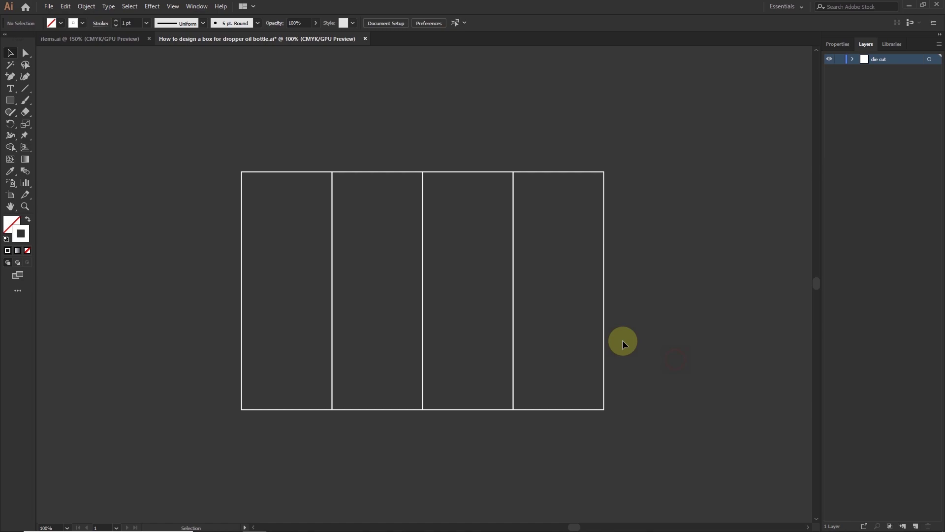
pyautogui.click(10, 100)
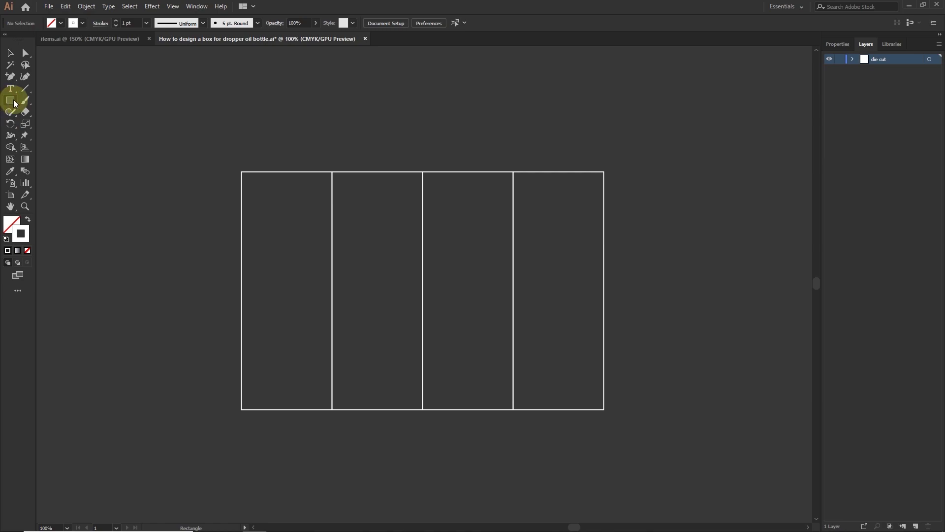
pyautogui.click(243, 116)
pyautogui.press('Tab')
pyautogui.write('2 in')
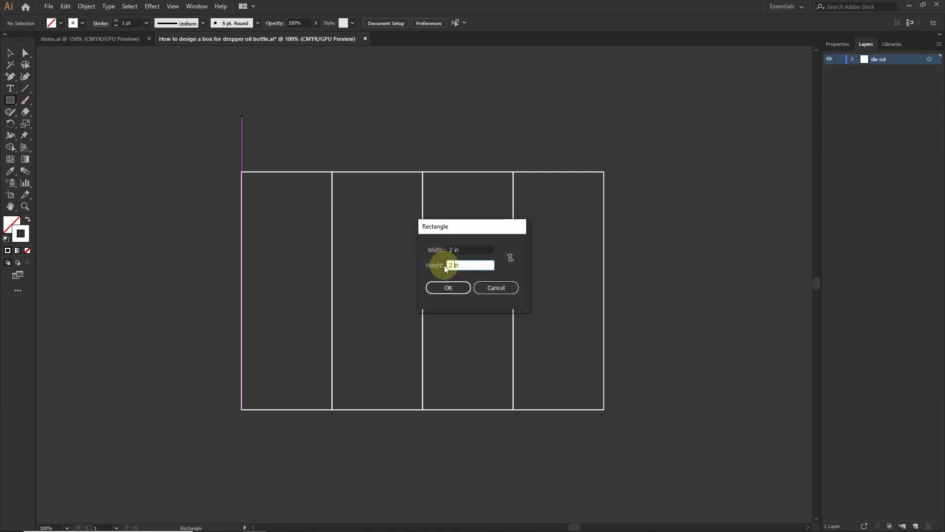
pyautogui.click(445, 285)
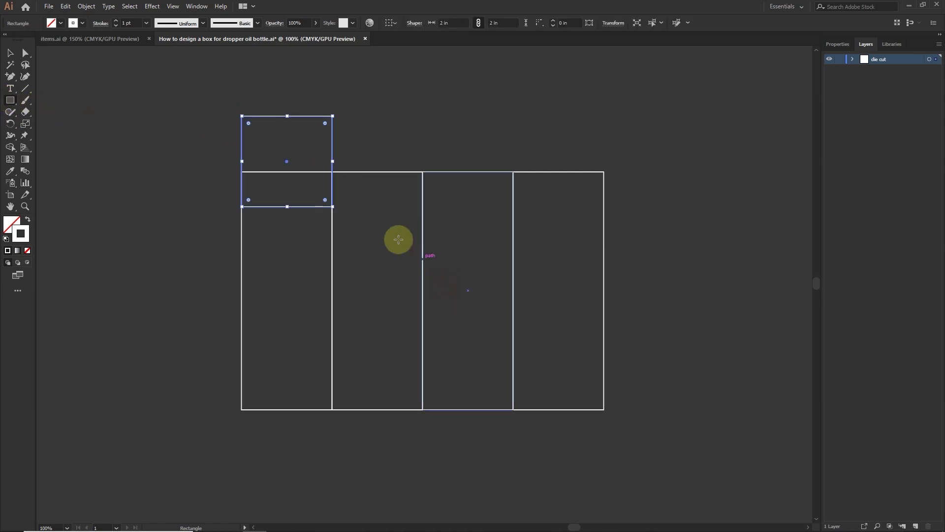
# - Move the square up so its bottom edge sits exactly on the first panel's top edge
pyautogui.click(10, 54)
pyautogui.click(310, 145)
pyautogui.click(391, 129)
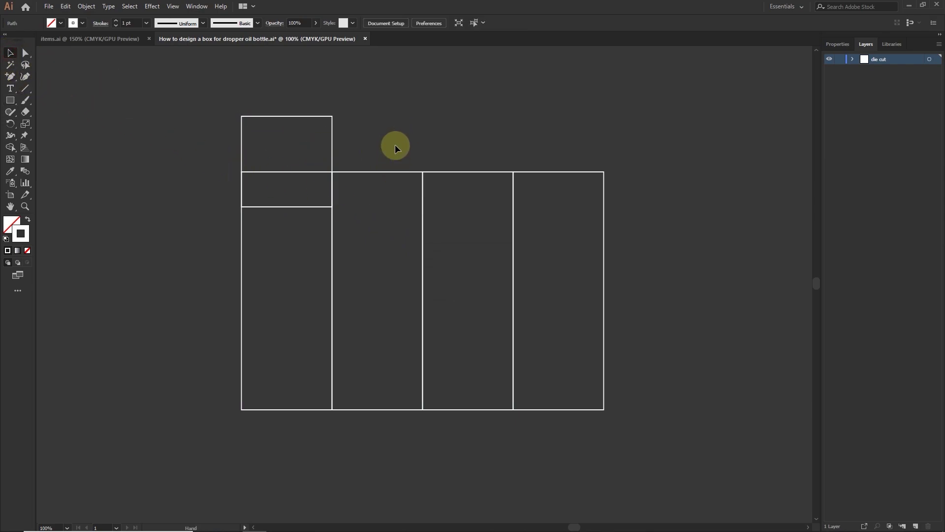
pyautogui.scroll(3, 395, 144)
pyautogui.moveTo(298, 175); pyautogui.dragTo(300, 142)
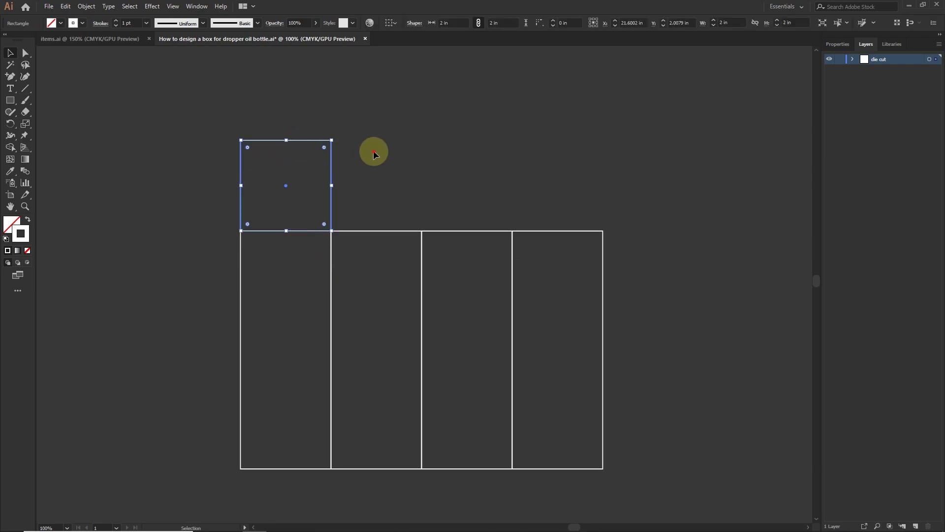
pyautogui.click(371, 153)
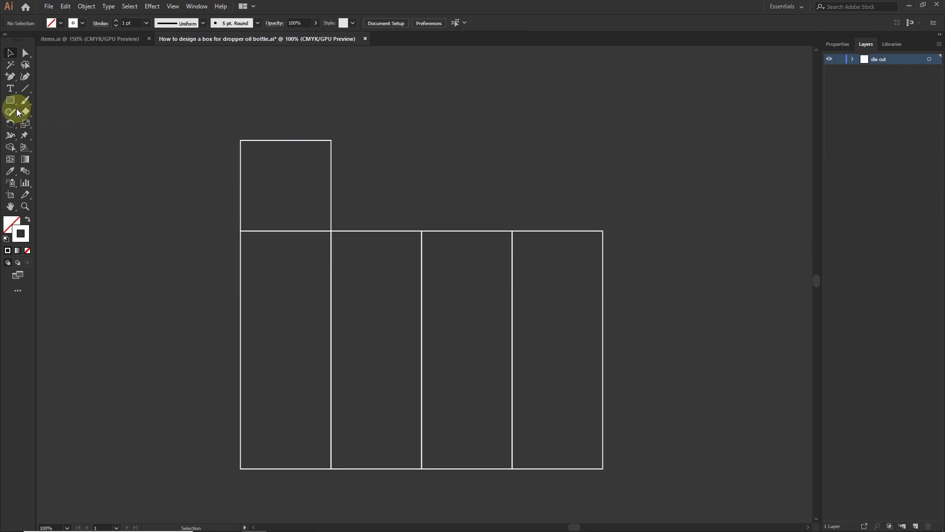
# - Create a 2 in by 0.5 in rectangle and place it directly on top of the square lid
pyautogui.click(394, 150)
pyautogui.press('Tab')
pyautogui.write('0')
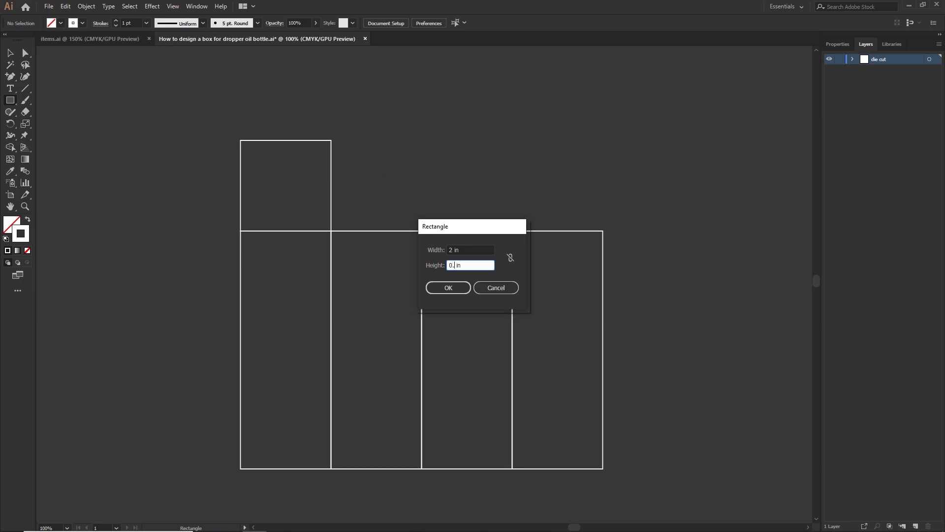
pyautogui.click(445, 287)
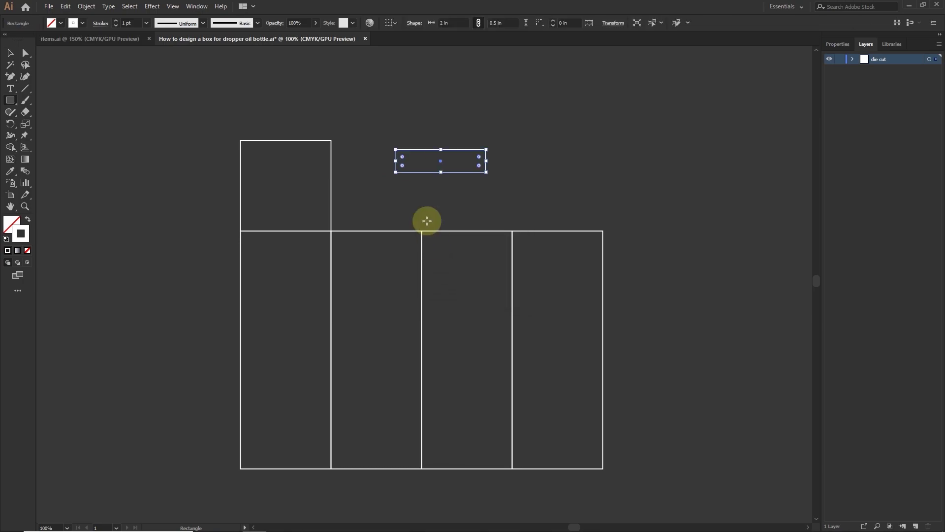
pyautogui.press('v')
pyautogui.moveTo(395, 166); pyautogui.dragTo(262, 141)
pyautogui.click(371, 124)
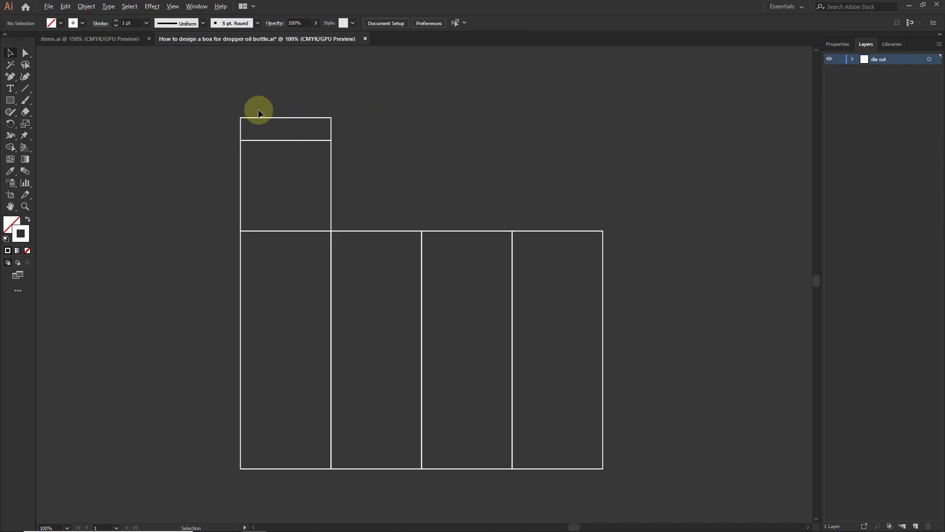
# - Round the two upper corners of the tuck flap above the lid to a 0.5 in radius
pyautogui.scroll(3, 256, 110)
pyautogui.click(254, 134)
pyautogui.press('shift')
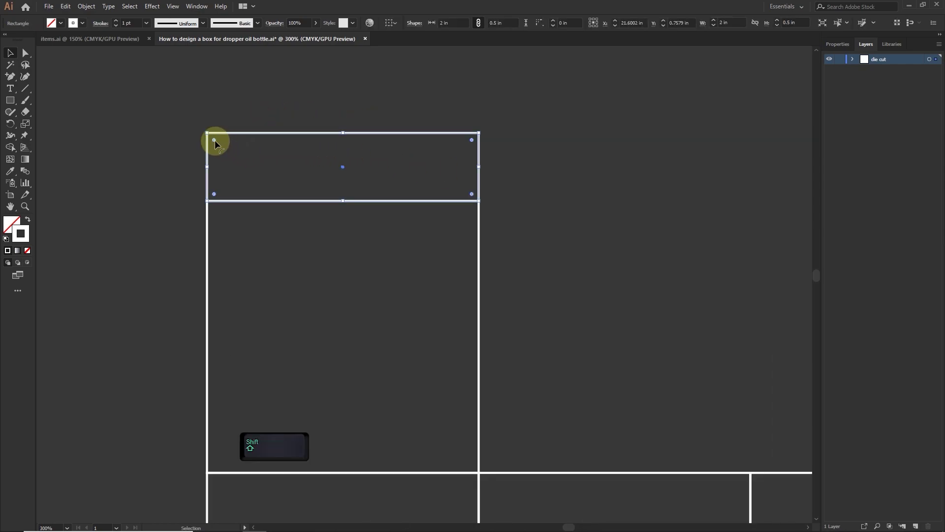
pyautogui.keyDown('shift'); pyautogui.click(213, 141); pyautogui.keyUp('shift')
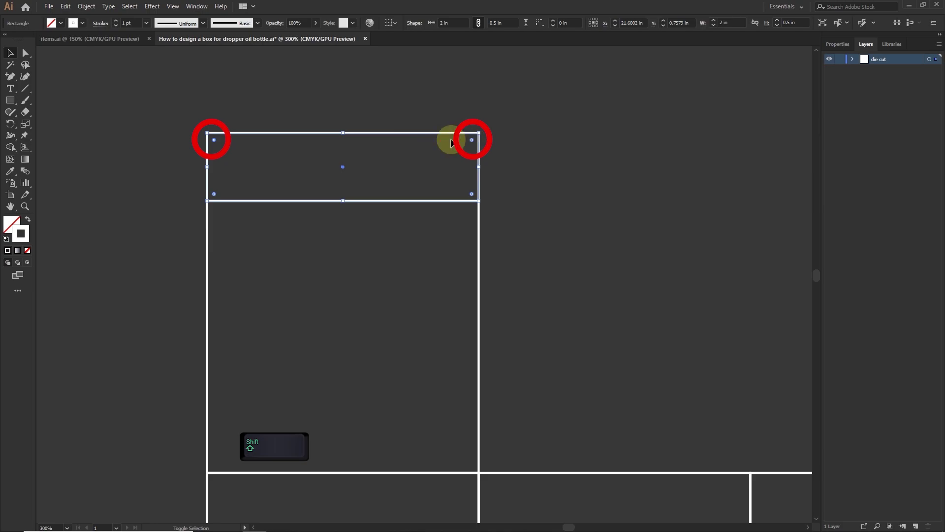
pyautogui.moveTo(473, 141); pyautogui.dragTo(420, 250)
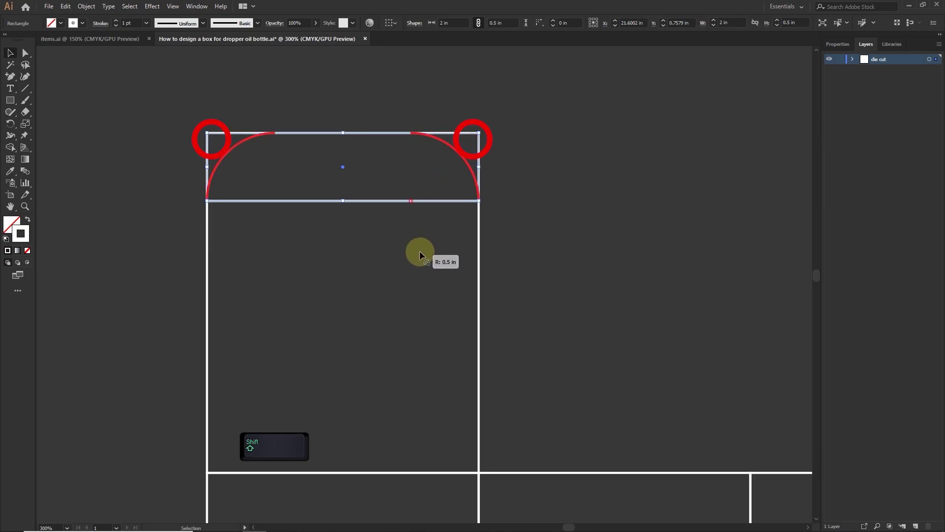
pyautogui.click(585, 200)
# - Create a rectangle 2 in wide and 1.25 in high above the panels for a dust flap
pyautogui.scroll(-2, 585, 200)
pyautogui.moveTo(584, 200); pyautogui.dragTo(403, 129)
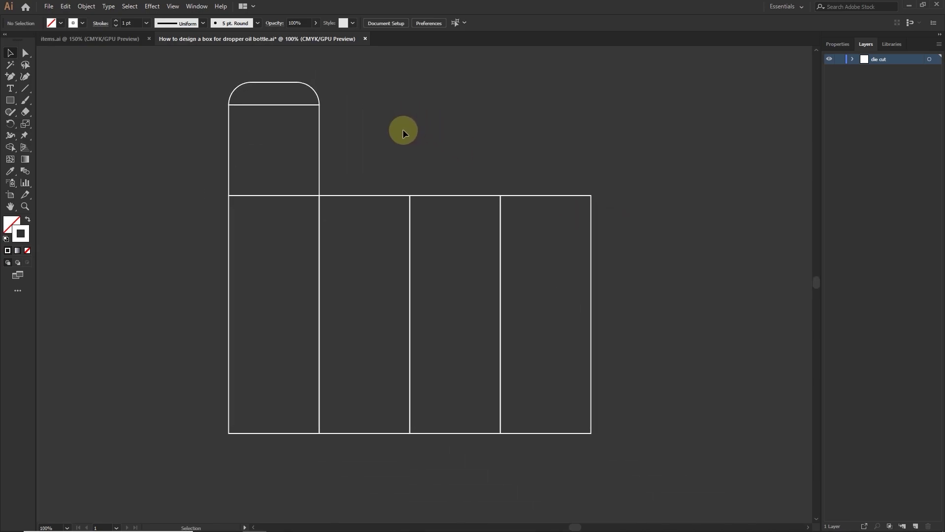
pyautogui.click(10, 100)
pyautogui.click(349, 132)
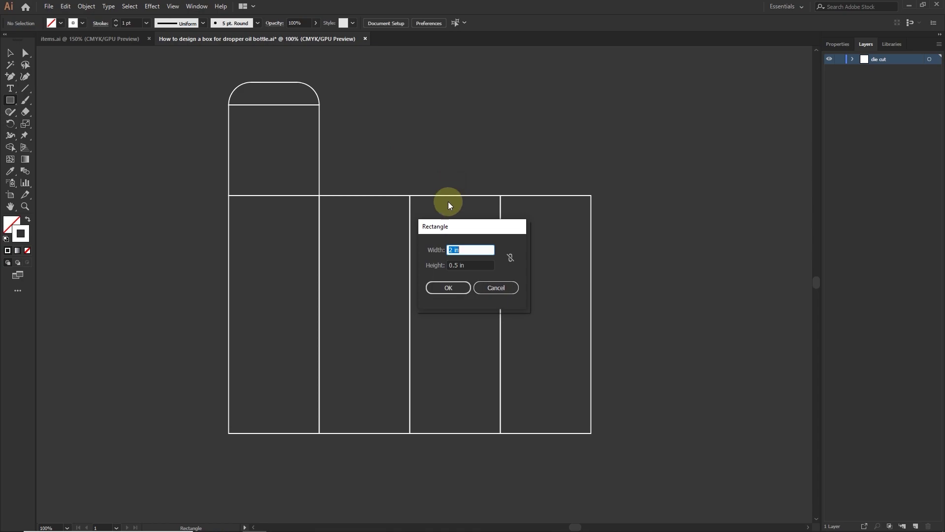
pyautogui.doubleClick(454, 265)
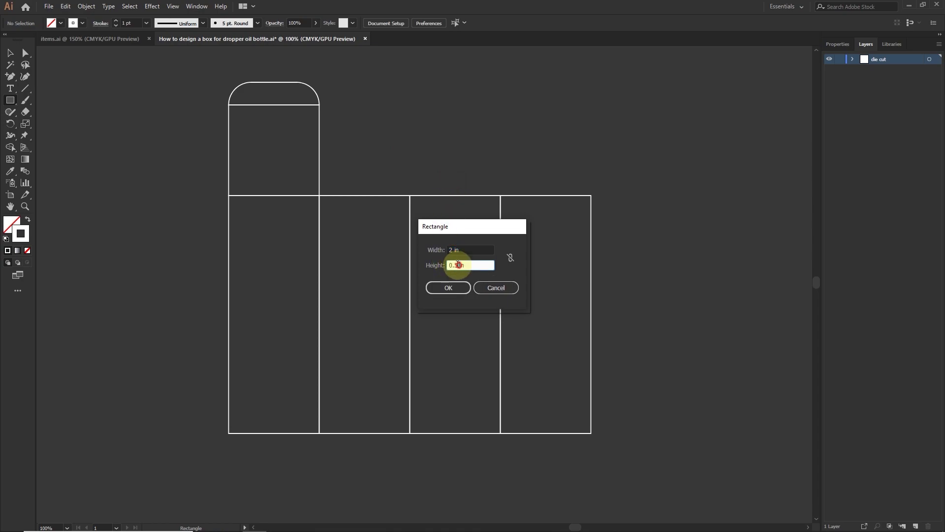
pyautogui.write('1')
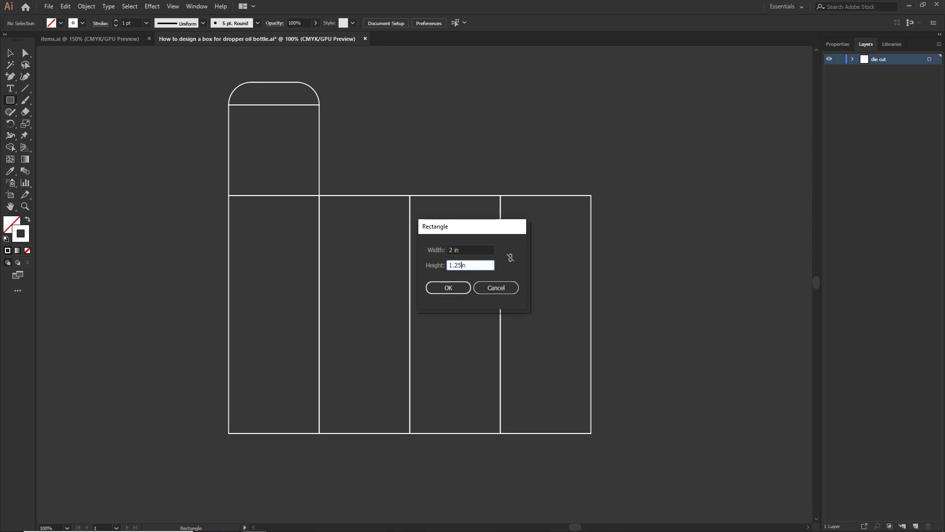
pyautogui.click(457, 288)
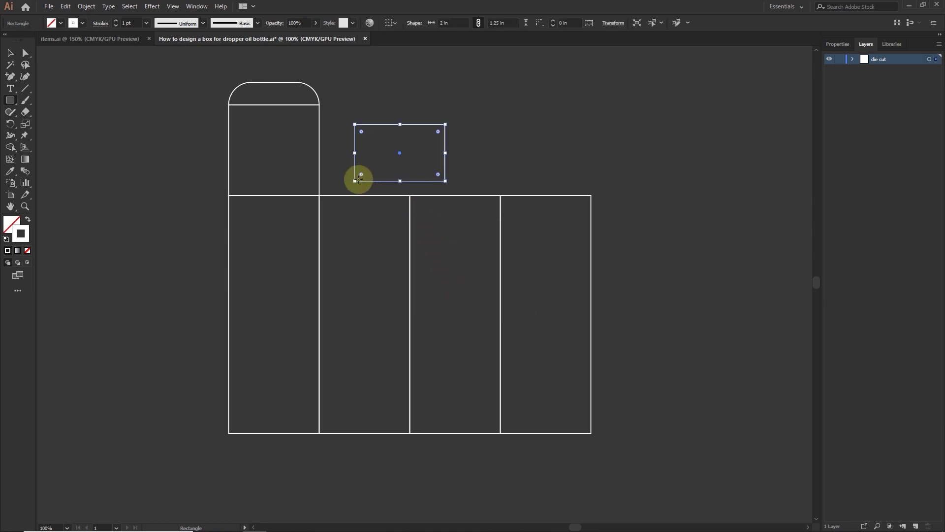
# - Move the 2 in by 1.25 in flap onto the top edge of the fourth panel
pyautogui.press('v')
pyautogui.moveTo(337, 139); pyautogui.dragTo(515, 139)
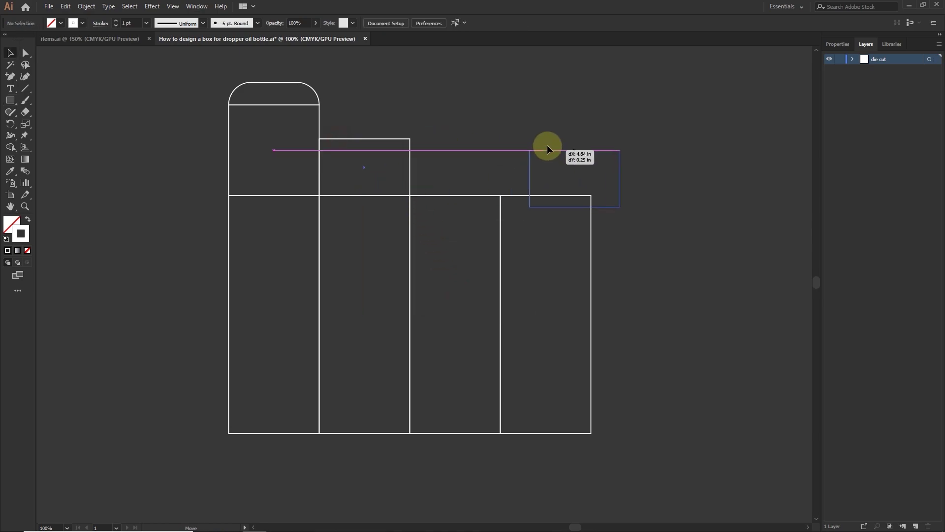
pyautogui.click(562, 116)
# - Taper the dust flap above the fourth panel by moving its two upper corners inward by about 0.28 in each
pyautogui.scroll(1, 562, 113)
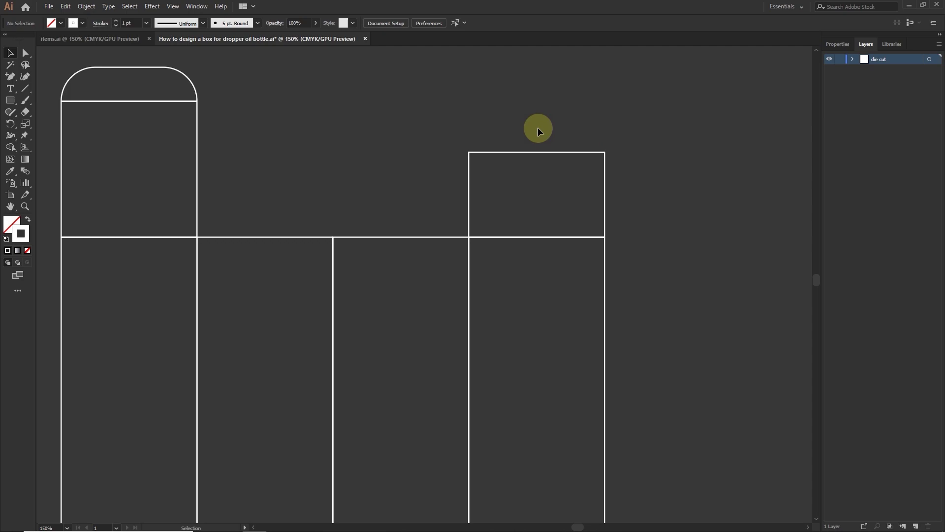
pyautogui.click(25, 52)
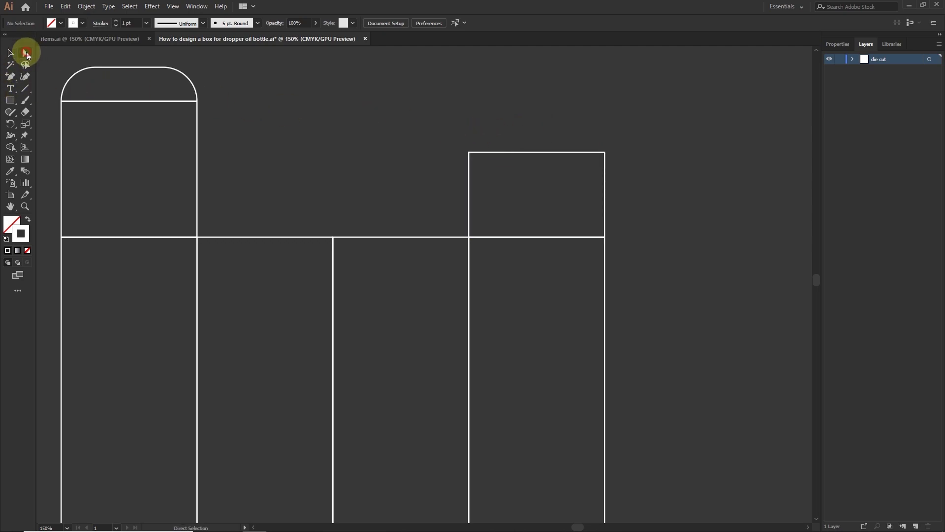
pyautogui.moveTo(462, 143); pyautogui.dragTo(481, 162)
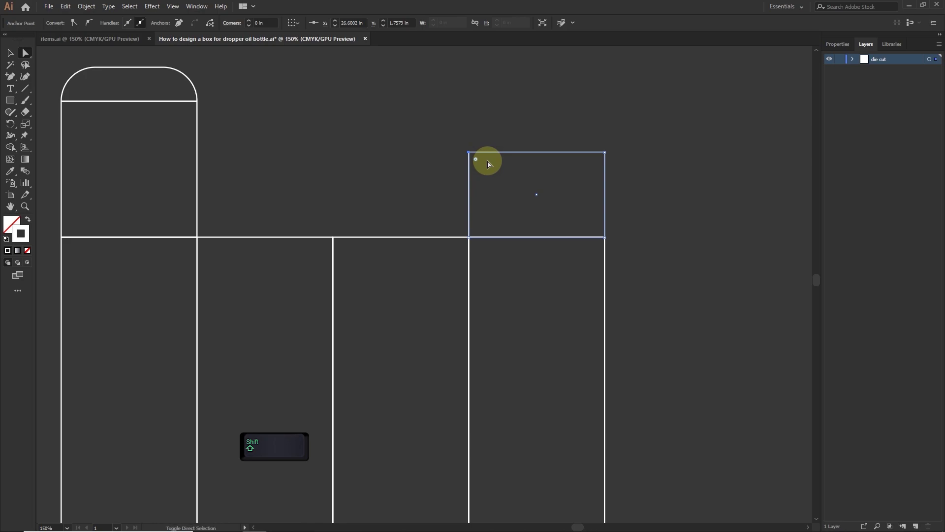
pyautogui.hotkey('shift', 'Right')
pyautogui.hotkey('shift', 'Right')
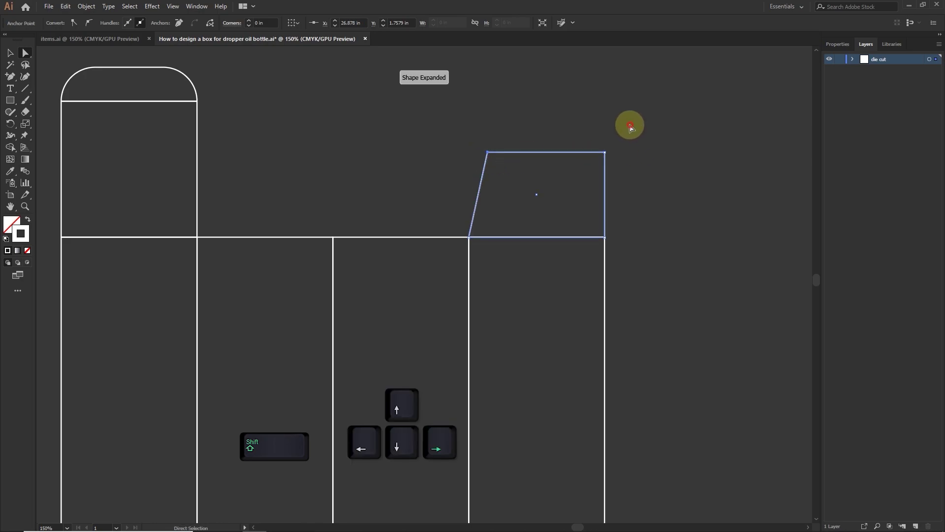
pyautogui.moveTo(631, 126); pyautogui.dragTo(591, 169)
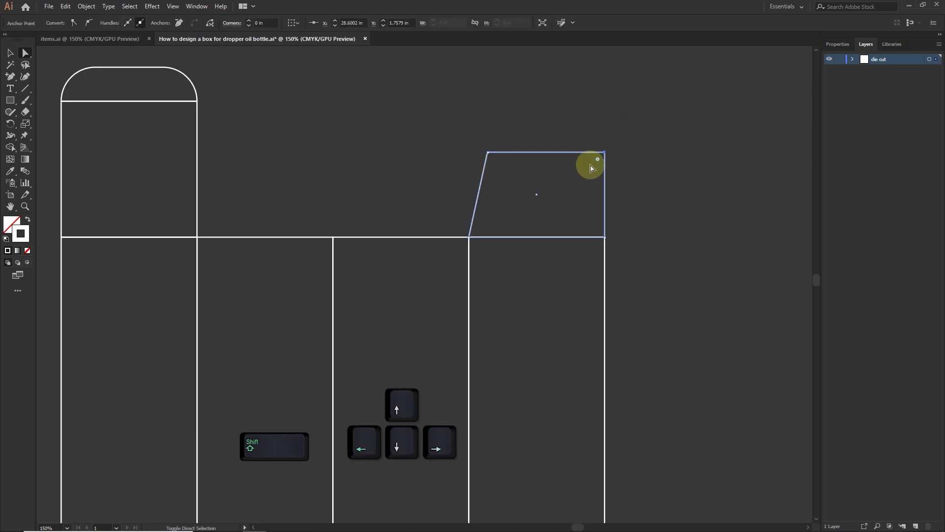
pyautogui.hotkey('shift', 'Left')
pyautogui.hotkey('shift', 'Left')
pyautogui.click(539, 105)
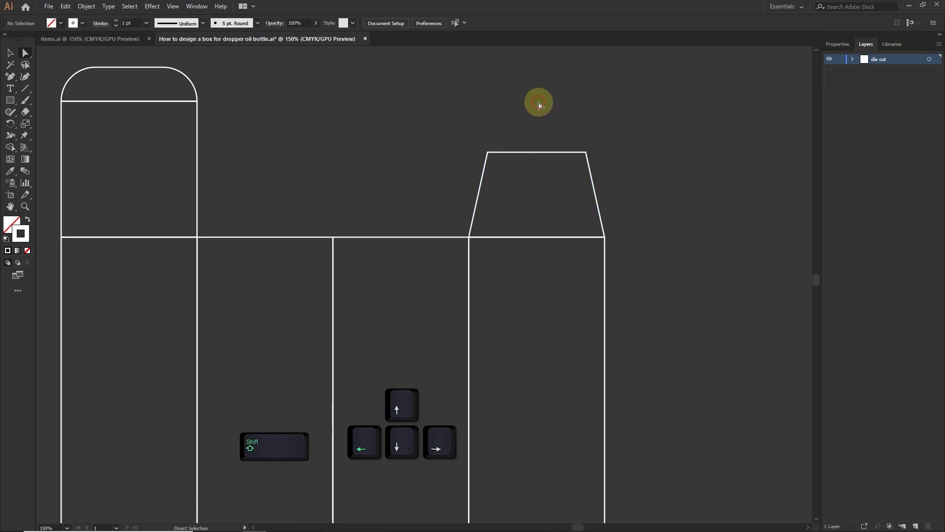
# - Duplicate the tapered dust flap onto the top edge of the second panel
pyautogui.press('v')
pyautogui.moveTo(579, 154); pyautogui.dragTo(331, 153)
pyautogui.click(384, 133)
# - Group the two dust flaps and place a horizontally reflected copy on the bottom edges of the second and fourth panels
pyautogui.scroll(-2, 370, 141)
pyautogui.hotkey('ctrl', 'g')
pyautogui.rightClick(418, 164)
pyautogui.moveTo(454, 259)
pyautogui.click(547, 294)
pyautogui.click(738, 221)
pyautogui.click(750, 336)
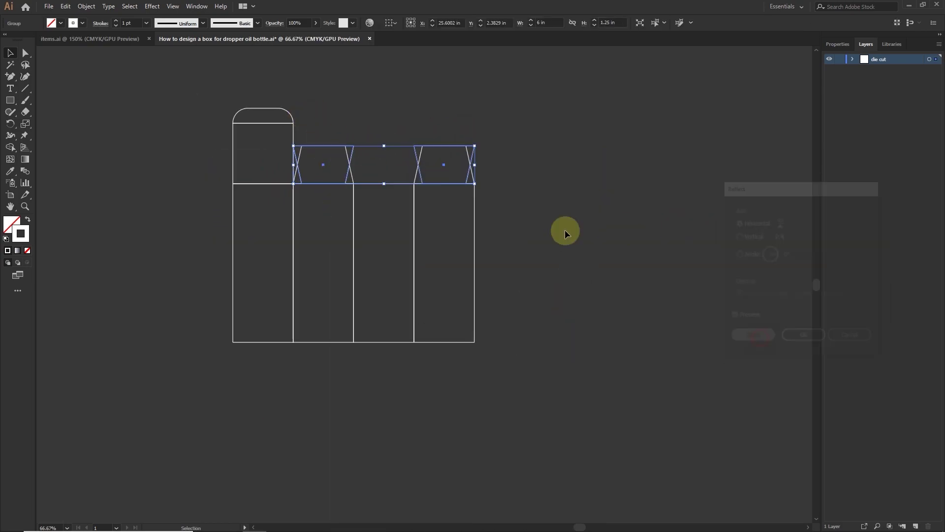
pyautogui.moveTo(420, 174); pyautogui.dragTo(418, 368)
pyautogui.click(550, 309)
# - Reflect a copy of the lid with its tuck flap and place it on the bottom edge of the third panel
pyautogui.click(274, 122)
pyautogui.rightClick(274, 122)
pyautogui.moveTo(346, 219)
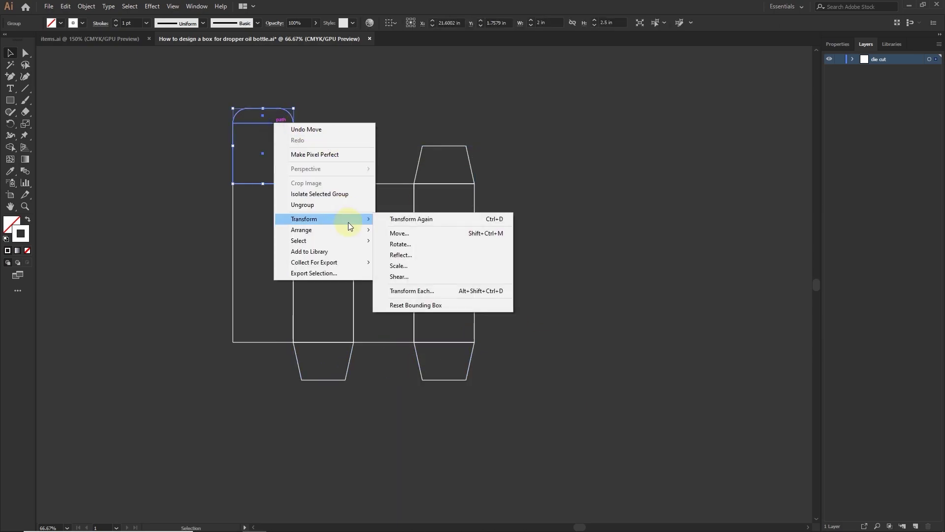
pyautogui.click(399, 255)
pyautogui.click(765, 338)
pyautogui.moveTo(272, 170); pyautogui.dragTo(393, 403)
pyautogui.click(492, 359)
# - Create a 0.5 in by 5.25 in rectangle and attach it to the left edge of the first panel as a glue flap
pyautogui.scroll(1, 263, 230)
pyautogui.click(9, 100)
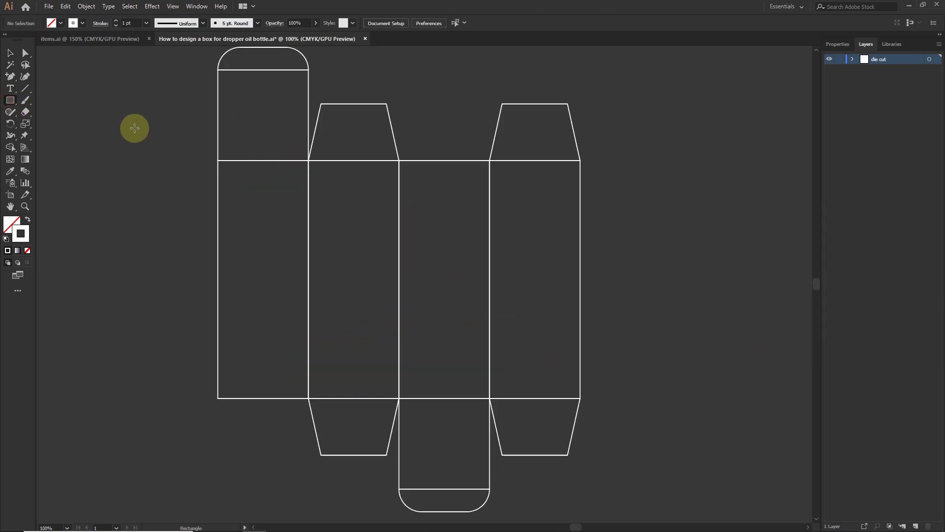
pyautogui.click(143, 125)
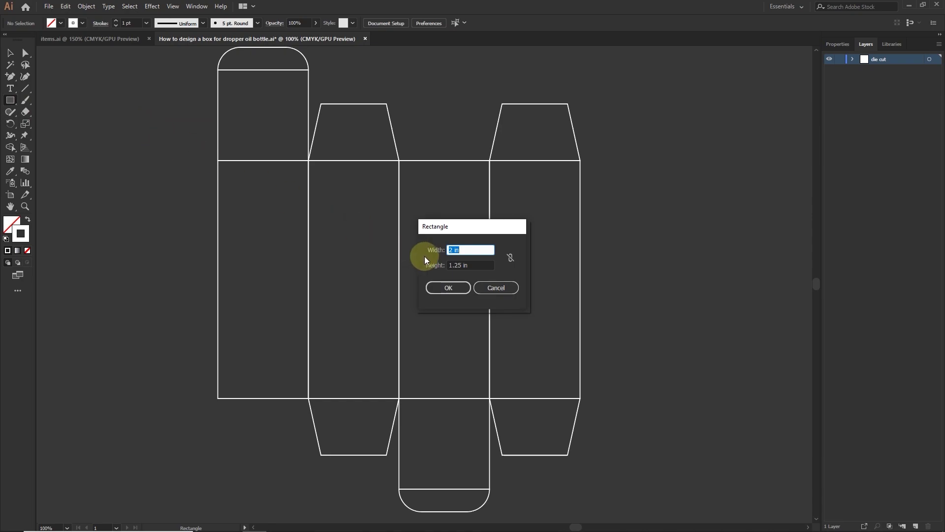
pyautogui.write('0.5')
pyautogui.click(451, 266)
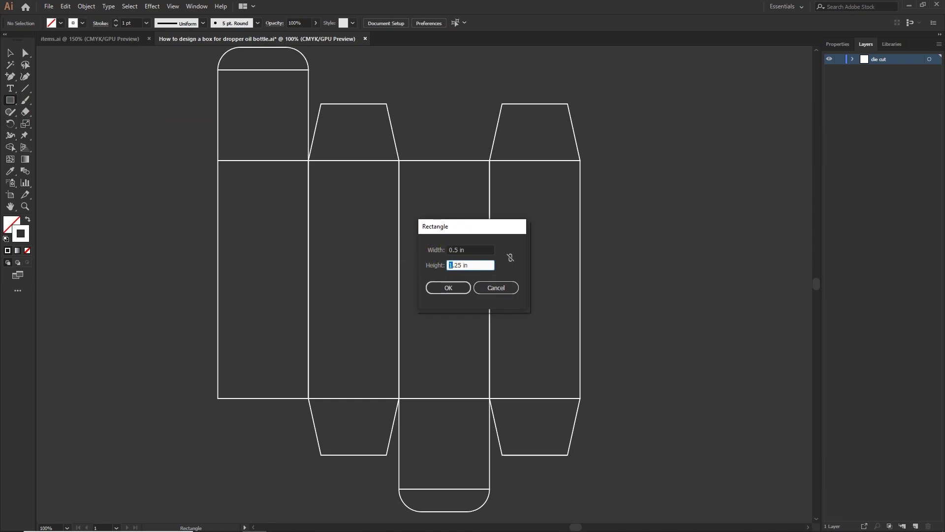
pyautogui.click(454, 289)
pyautogui.press('v')
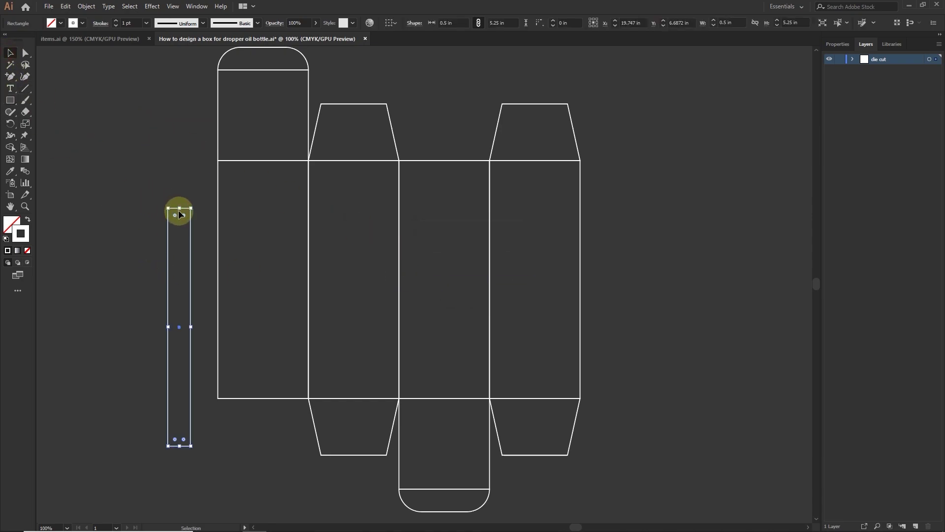
pyautogui.moveTo(190, 228); pyautogui.dragTo(217, 180)
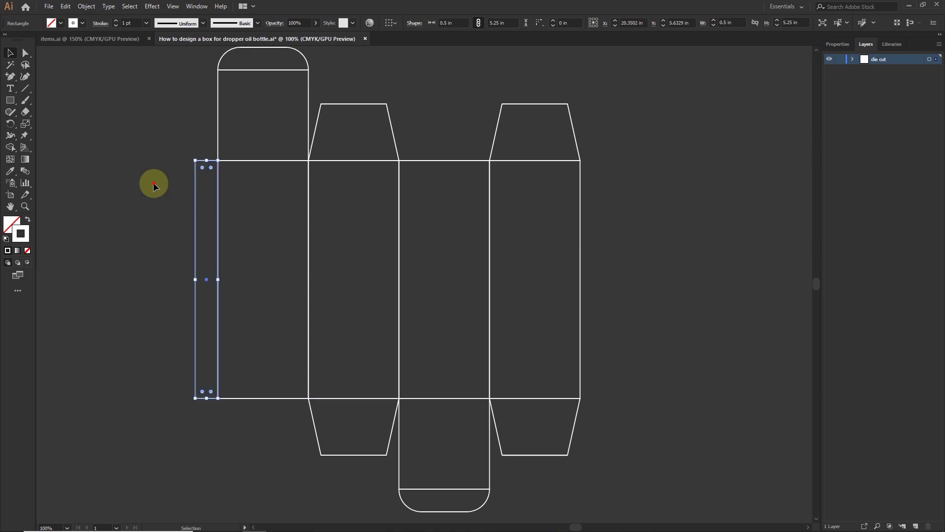
pyautogui.click(154, 186)
# - Slant the glue flap's ends by moving its outer upper corner down and its outer lower corner up
pyautogui.click(25, 52)
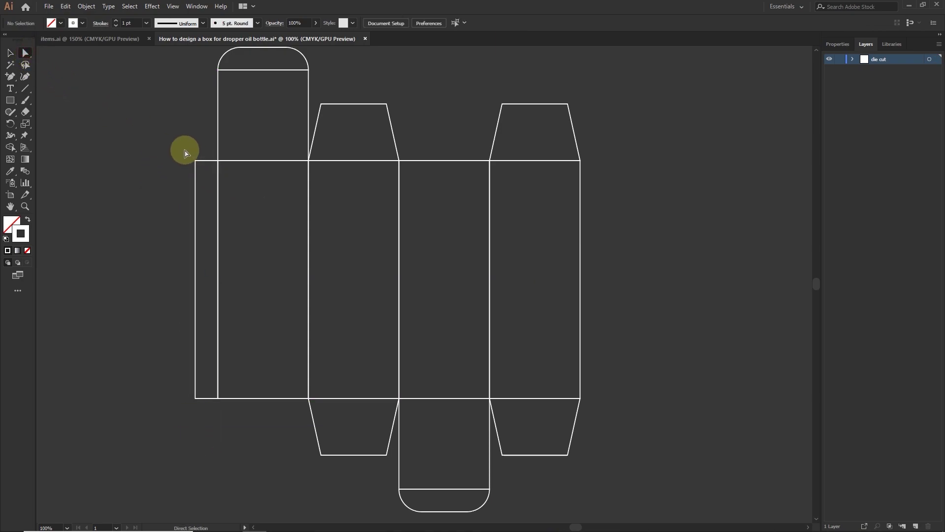
pyautogui.moveTo(182, 148); pyautogui.dragTo(199, 171)
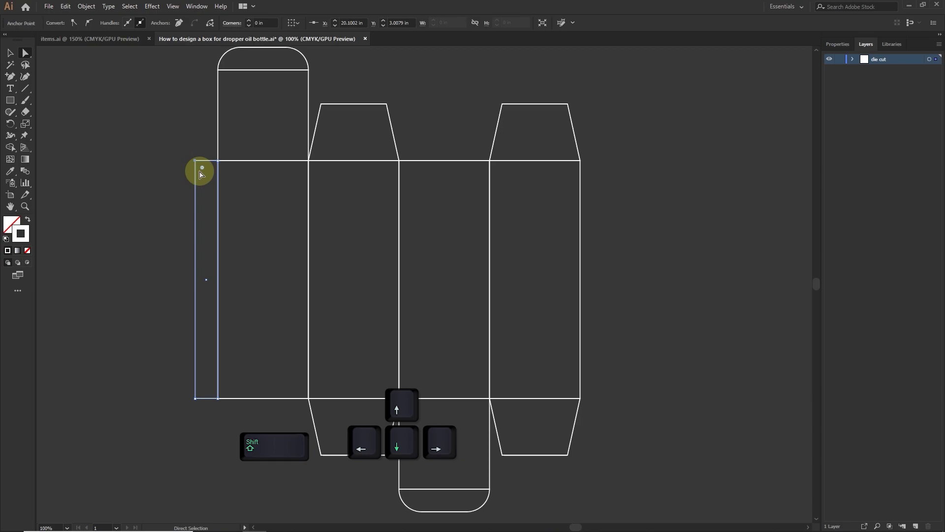
pyautogui.hotkey('shift', 'Down')
pyautogui.hotkey('shift', 'Down')
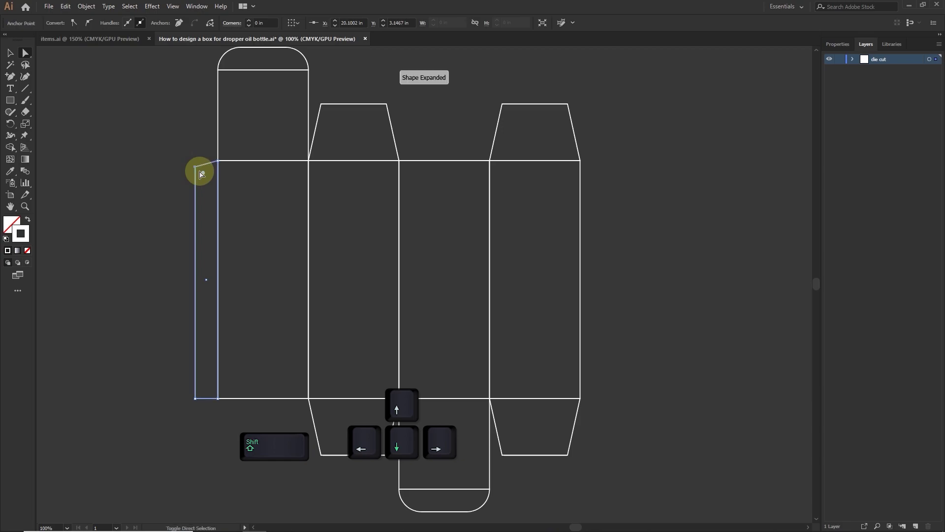
pyautogui.click(136, 316)
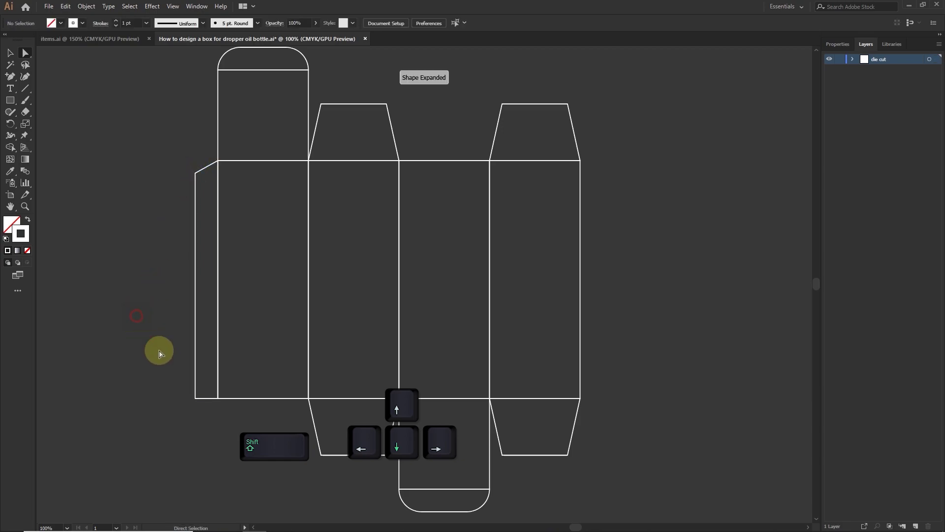
pyautogui.click(187, 395)
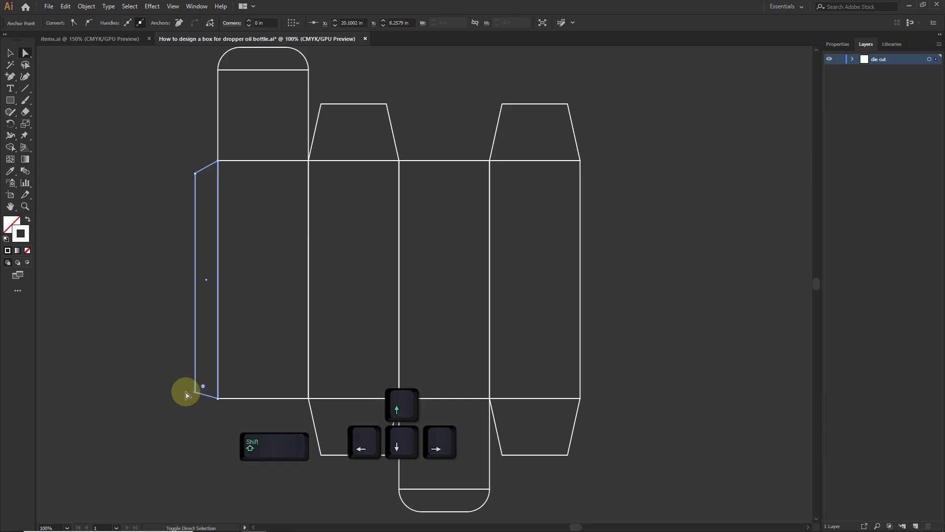
pyautogui.click(169, 375)
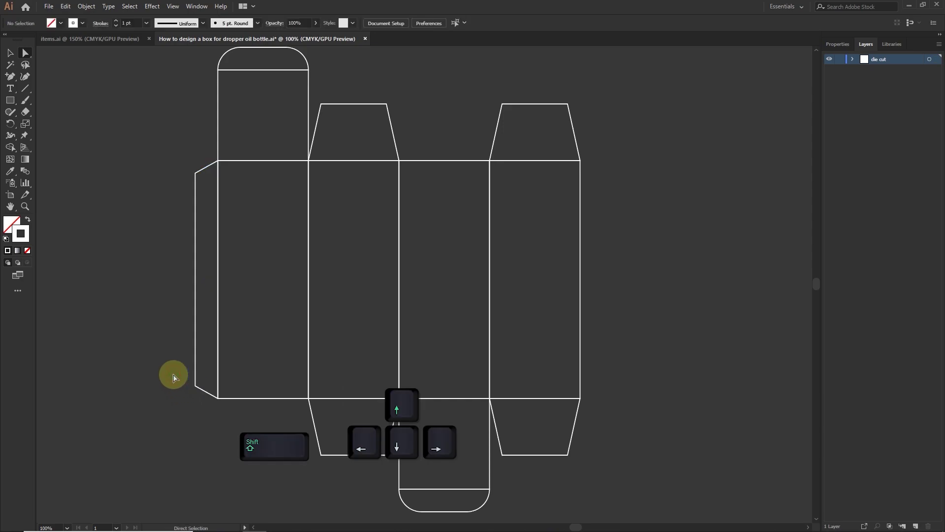
# - Select all inner fold lines between the panels, lids, tuck flaps, dust flaps and glue flap, and cut them from the die cut layer
pyautogui.scroll(-1, 167, 362)
pyautogui.scroll(1, 167, 361)
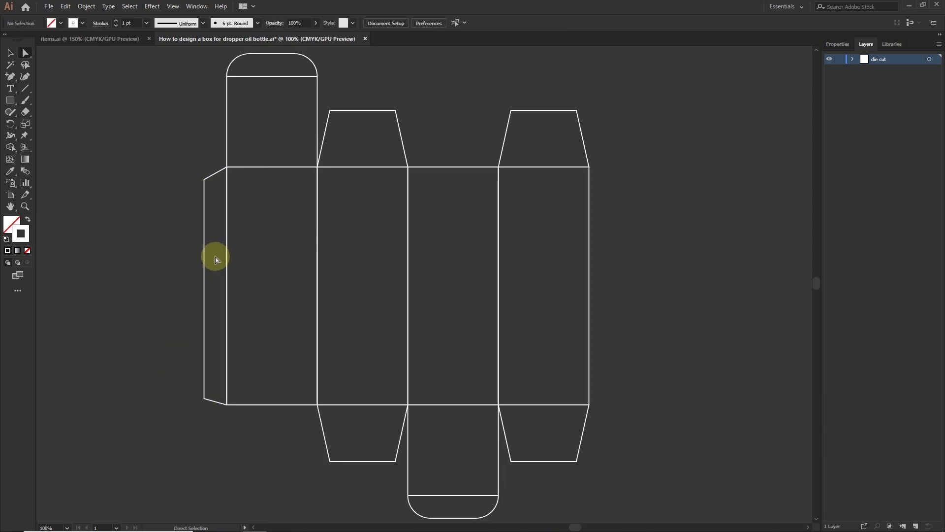
pyautogui.moveTo(220, 240); pyautogui.dragTo(526, 273)
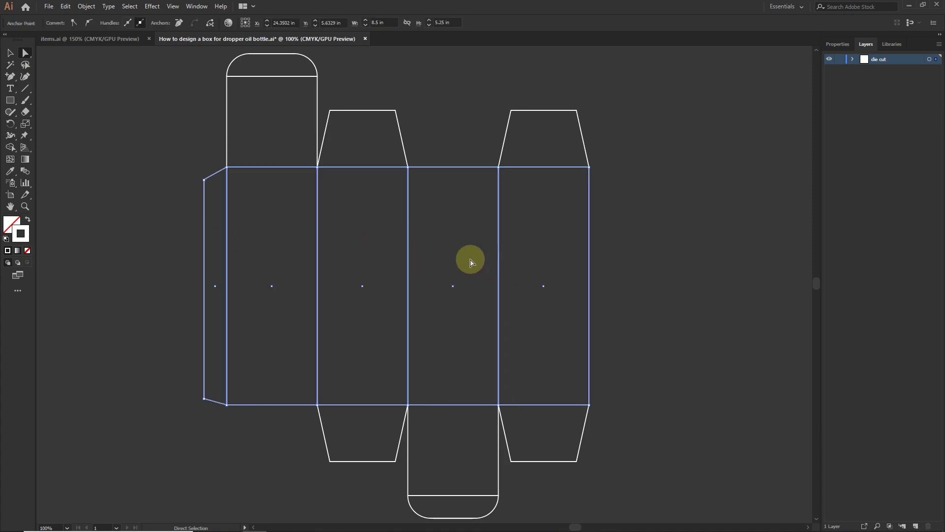
pyautogui.press('shift')
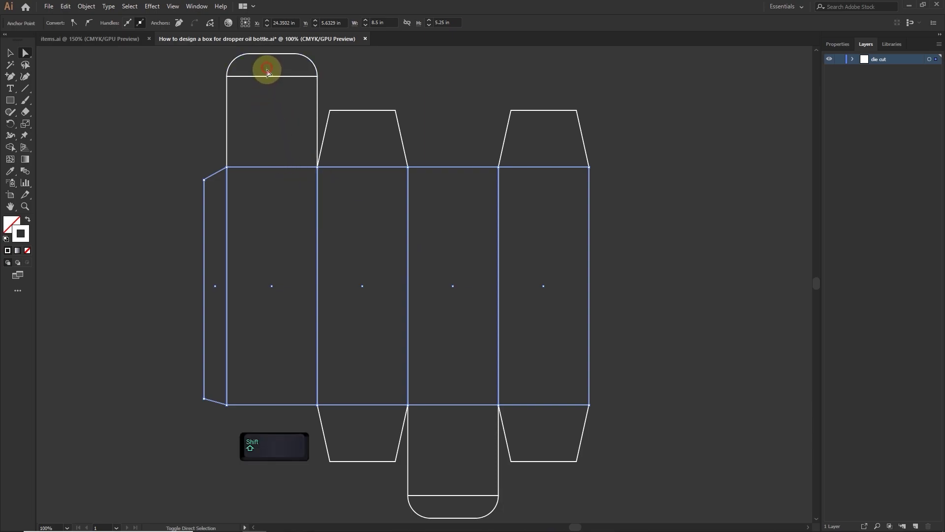
pyautogui.moveTo(268, 73); pyautogui.dragTo(277, 176)
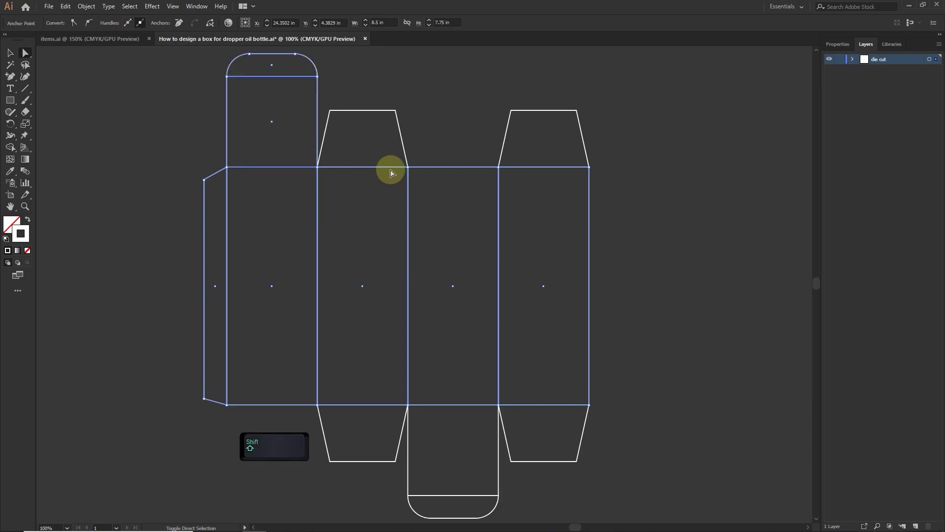
pyautogui.moveTo(375, 150); pyautogui.dragTo(366, 178)
pyautogui.moveTo(536, 152); pyautogui.dragTo(534, 180)
pyautogui.moveTo(374, 379); pyautogui.dragTo(375, 424)
pyautogui.moveTo(536, 380); pyautogui.dragTo(536, 423)
pyautogui.moveTo(461, 387); pyautogui.dragTo(464, 505)
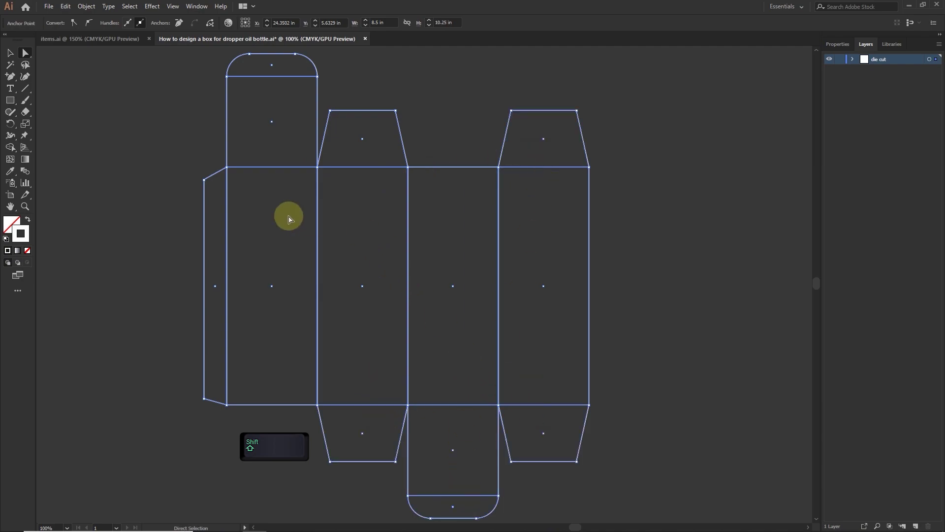
pyautogui.click(69, 7)
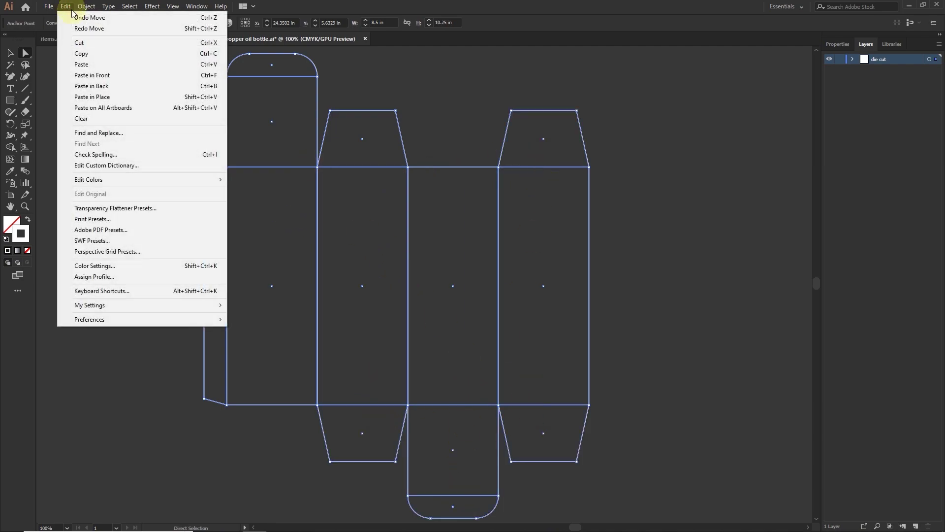
pyautogui.click(84, 44)
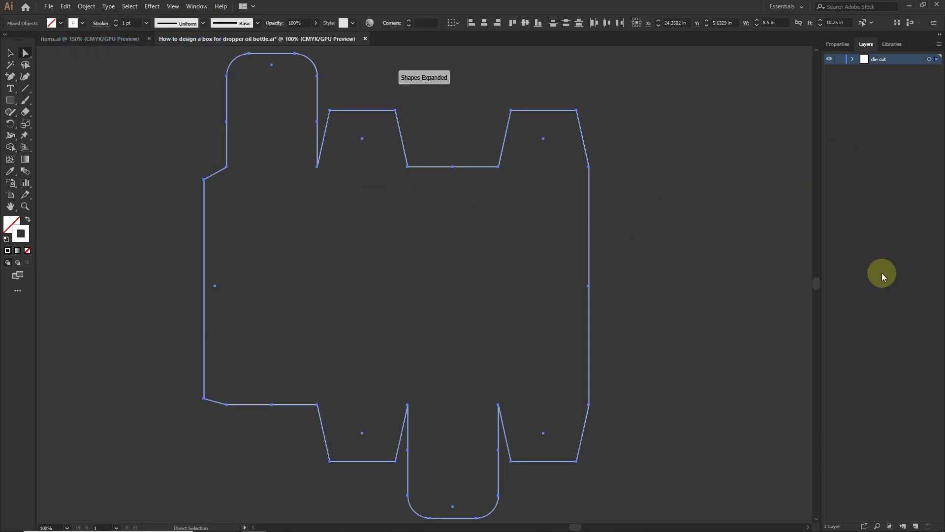
# - Add a new layer above the die cut layer and paste the fold lines in front on it
pyautogui.click(916, 526)
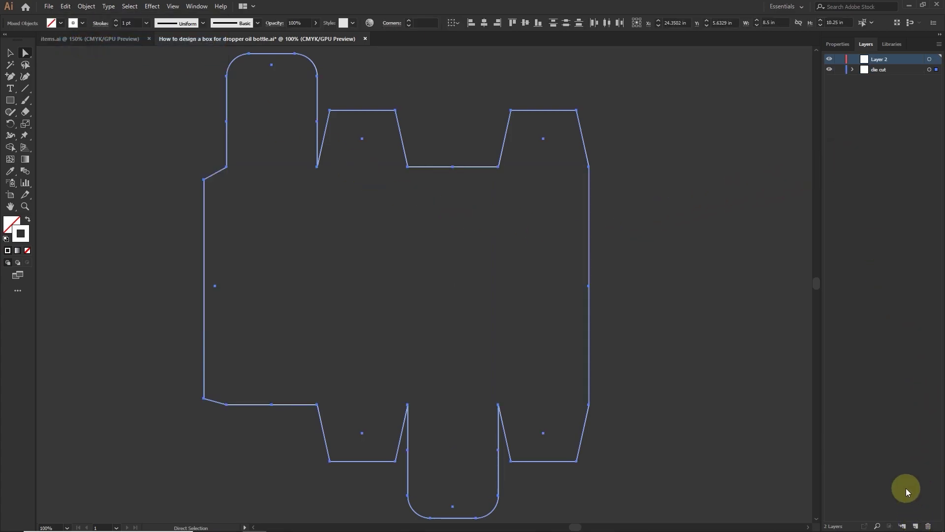
pyautogui.click(636, 154)
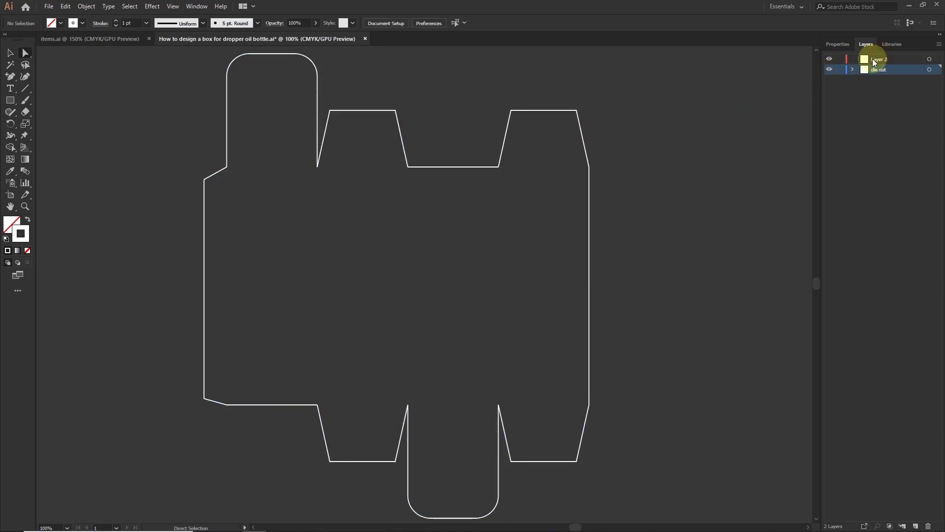
pyautogui.click(879, 58)
pyautogui.click(64, 6)
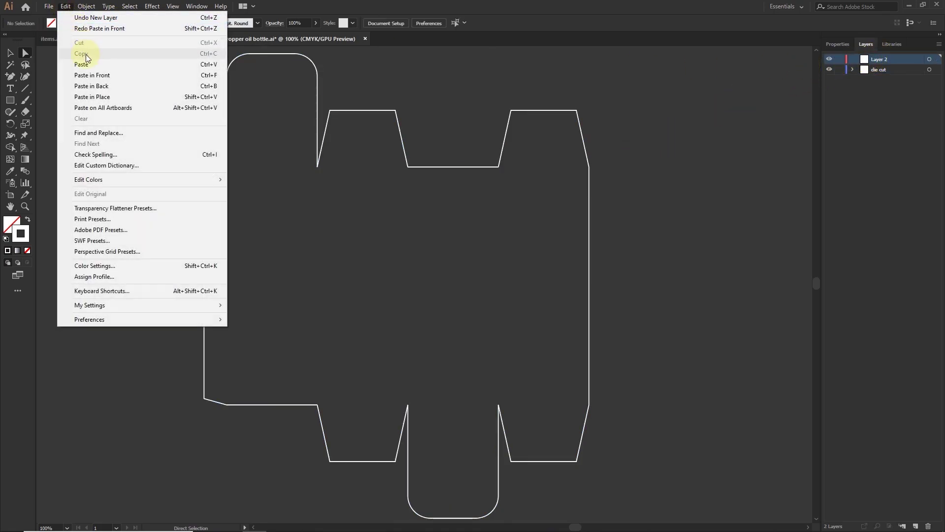
pyautogui.click(94, 76)
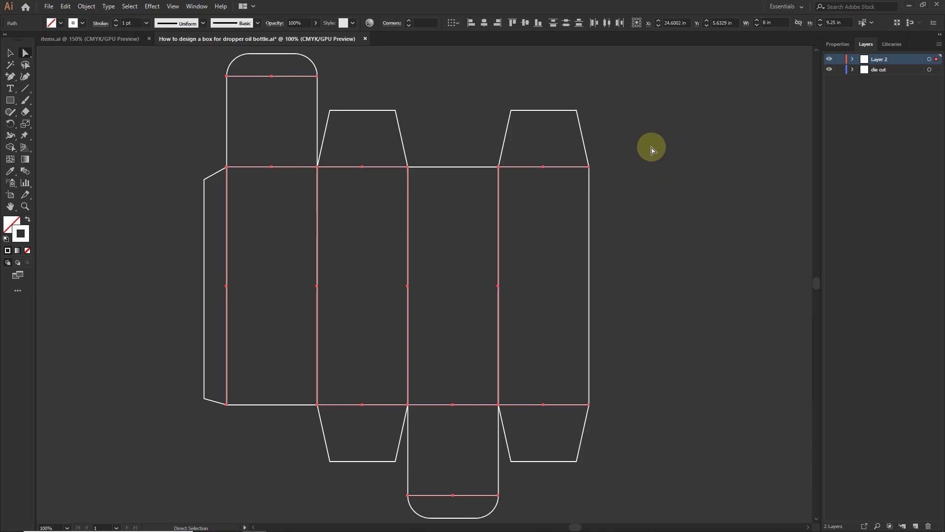
pyautogui.click(687, 171)
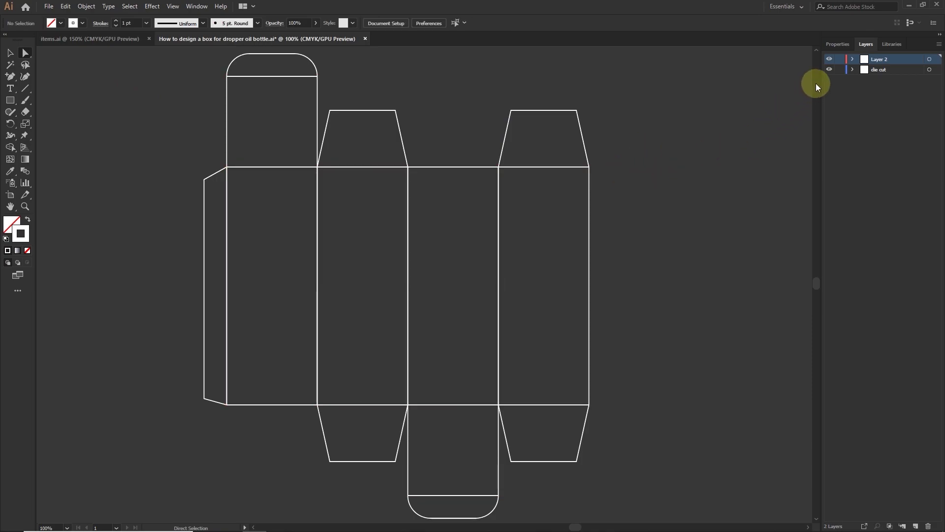
# - Toggle the die cut layer's visibility to check the separated lines, leave it visible and lock it
pyautogui.click(829, 69)
pyautogui.click(829, 70)
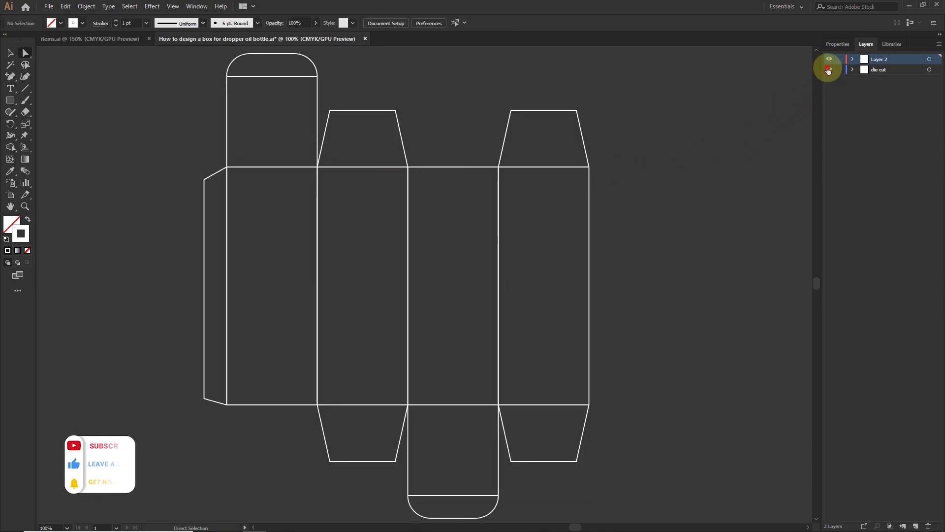
pyautogui.click(829, 69)
pyautogui.click(829, 69)
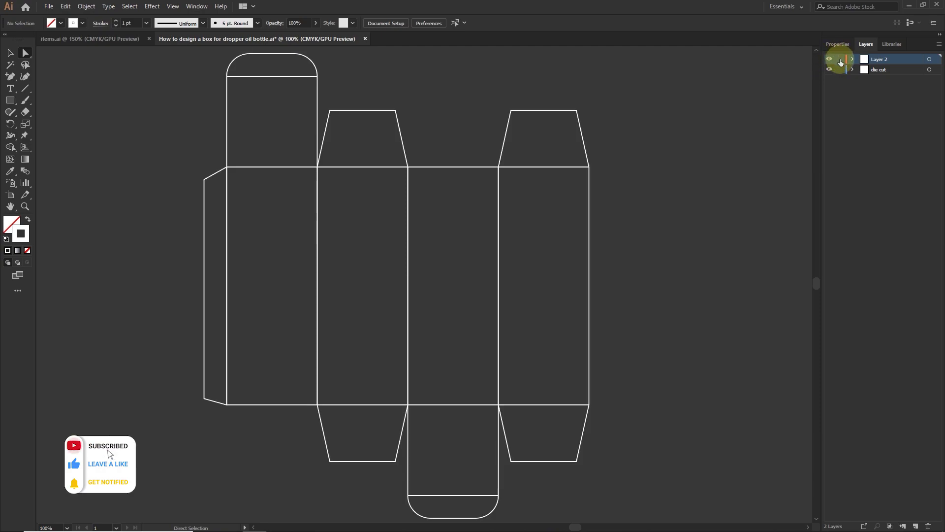
pyautogui.click(840, 69)
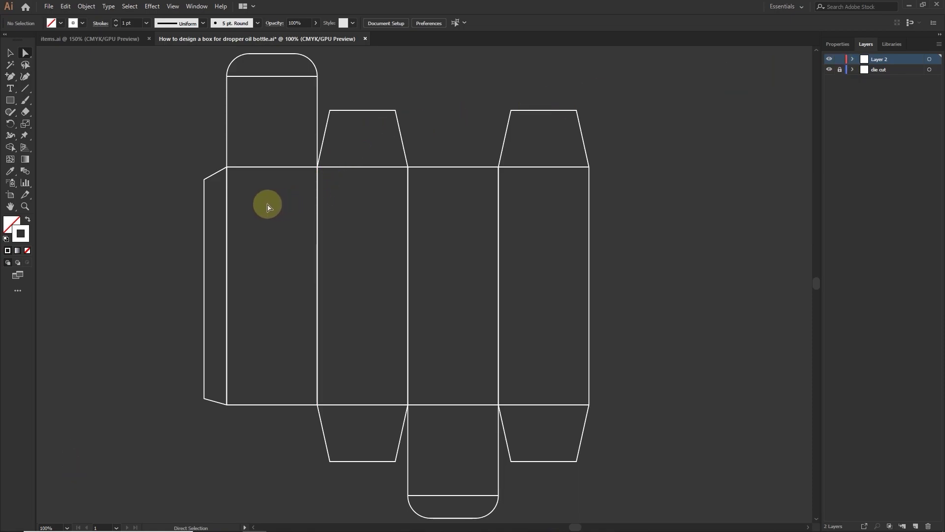
# - Select all the fold lines and give them a dashed stroke with a 7 pt dash
pyautogui.press('v')
pyautogui.moveTo(642, 98); pyautogui.dragTo(194, 359)
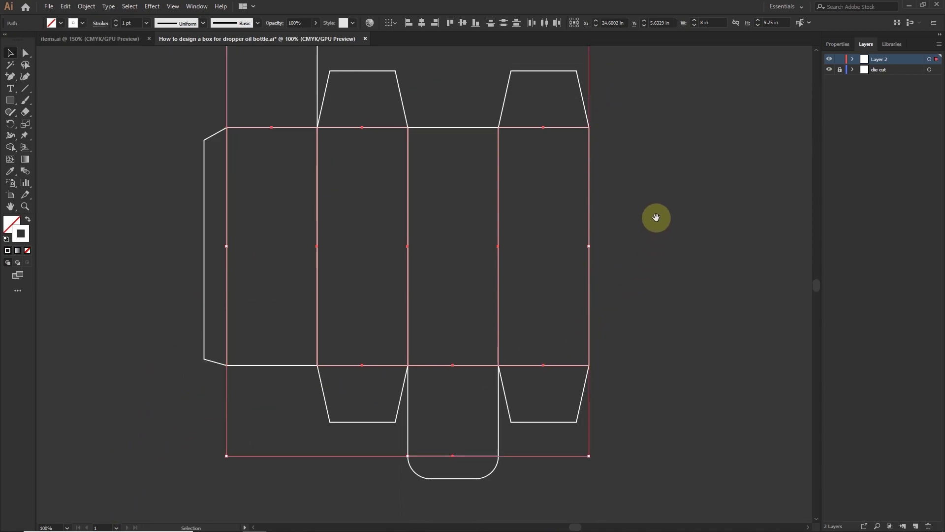
pyautogui.moveTo(656, 213); pyautogui.dragTo(651, 271)
pyautogui.click(82, 23)
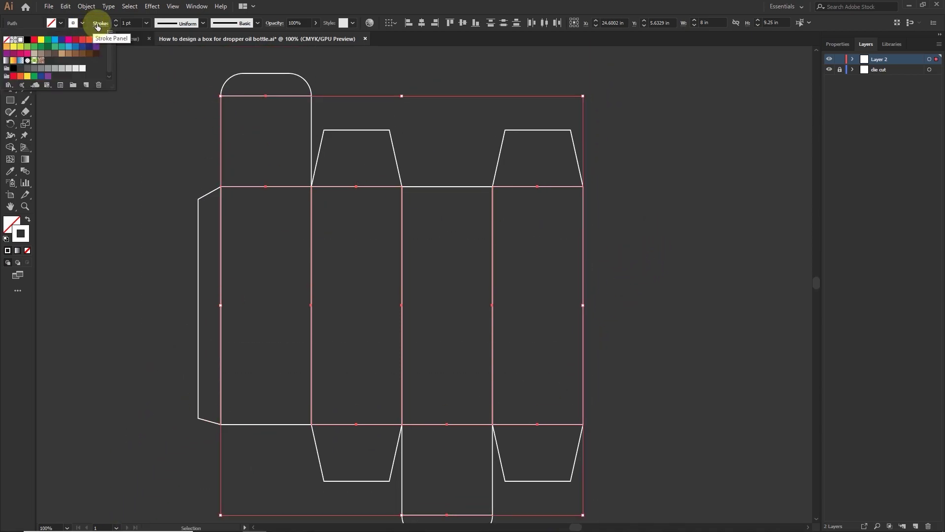
pyautogui.click(99, 24)
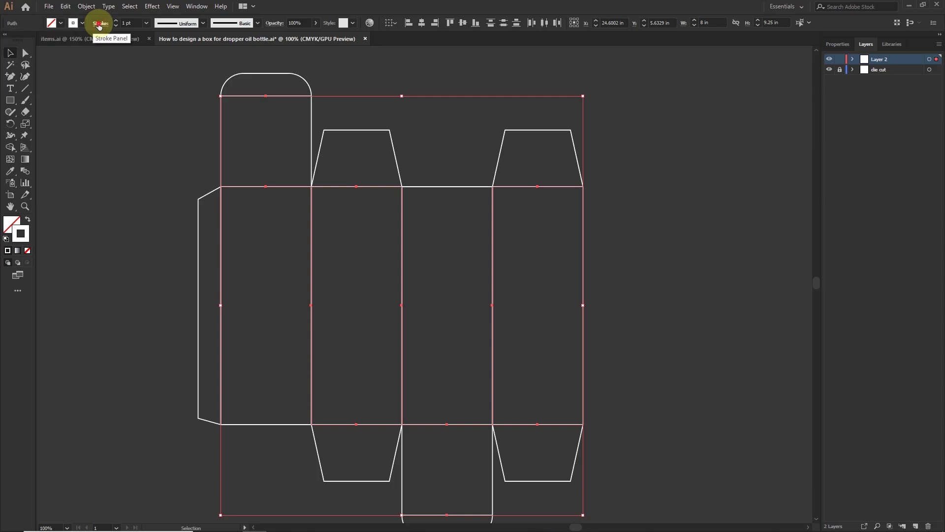
pyautogui.click(99, 25)
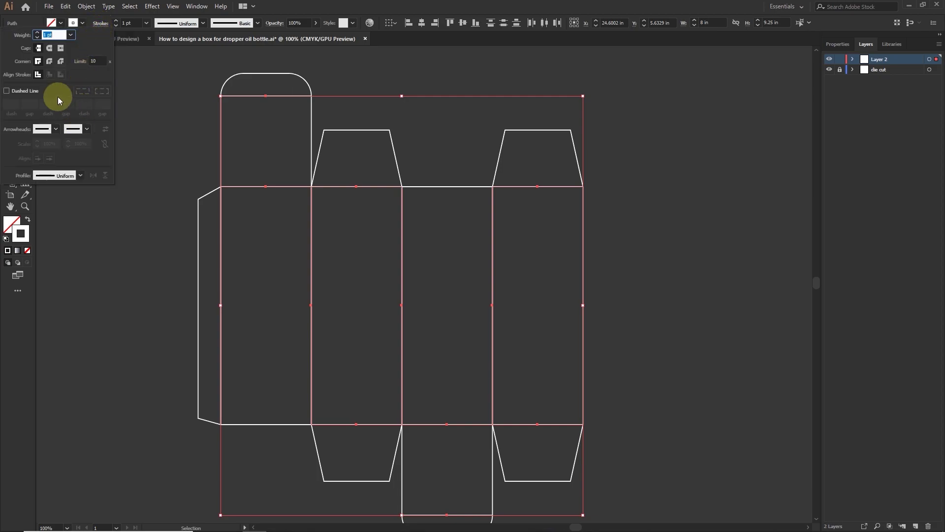
pyautogui.click(25, 90)
pyautogui.write('7')
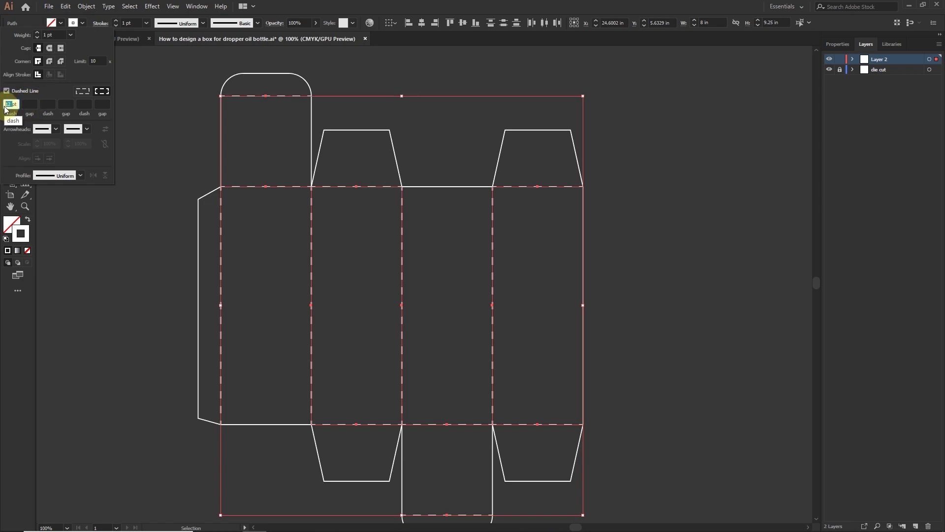
pyautogui.press('Return')
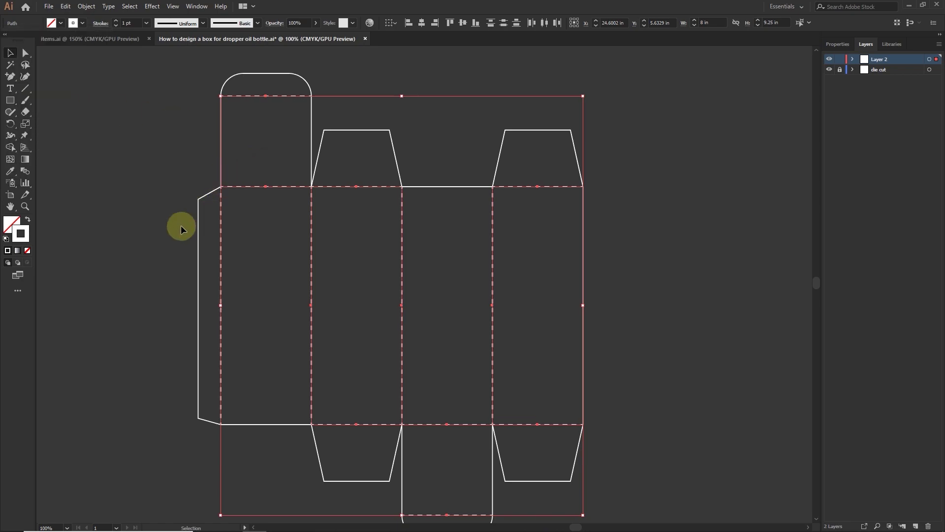
# - Color the dashed fold lines' stroke yellow-green and deselect them
pyautogui.doubleClick(28, 228)
pyautogui.click(728, 239)
pyautogui.press('Return')
pyautogui.click(697, 243)
pyautogui.moveTo(688, 251); pyautogui.dragTo(698, 231)
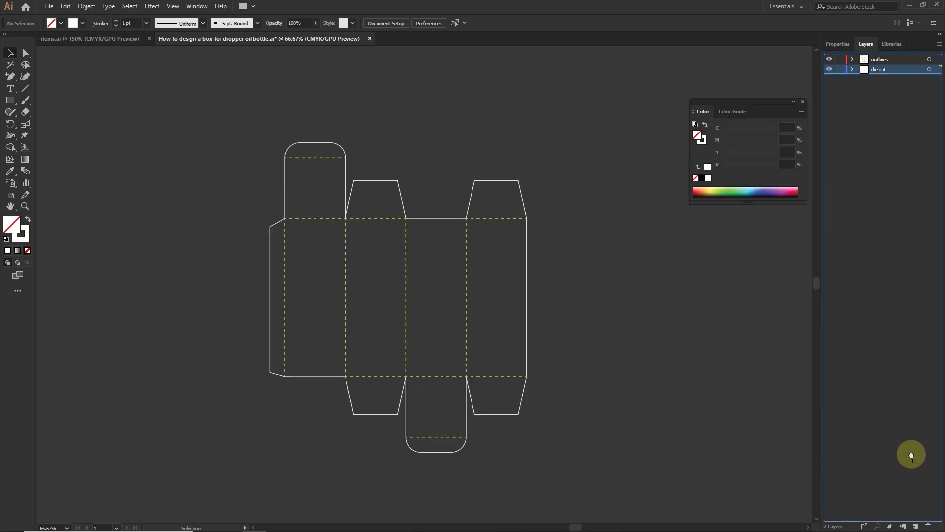
# - Name the fold line layer "outlines" and add a layer named "background" beneath the die cut layer
pyautogui.moveTo(909, 452); pyautogui.dragTo(917, 526)
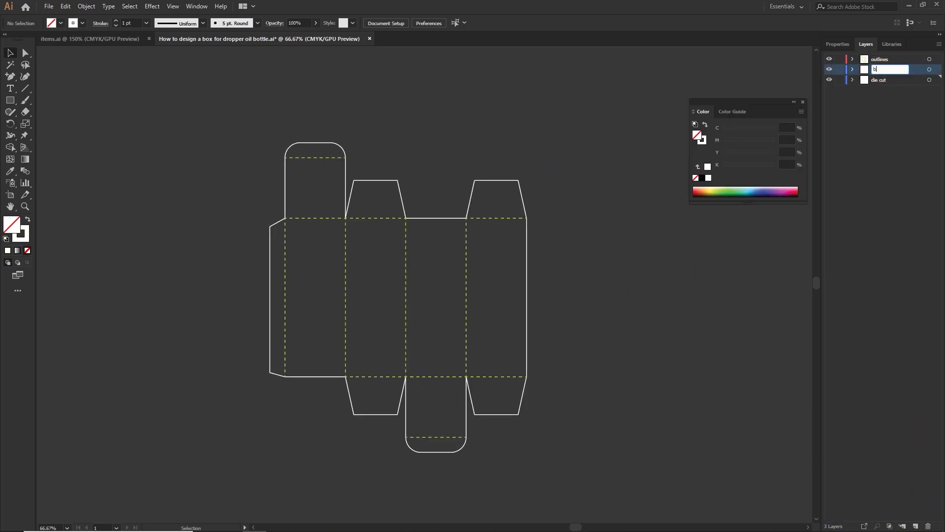
pyautogui.press('Return')
pyautogui.moveTo(908, 69); pyautogui.dragTo(909, 81)
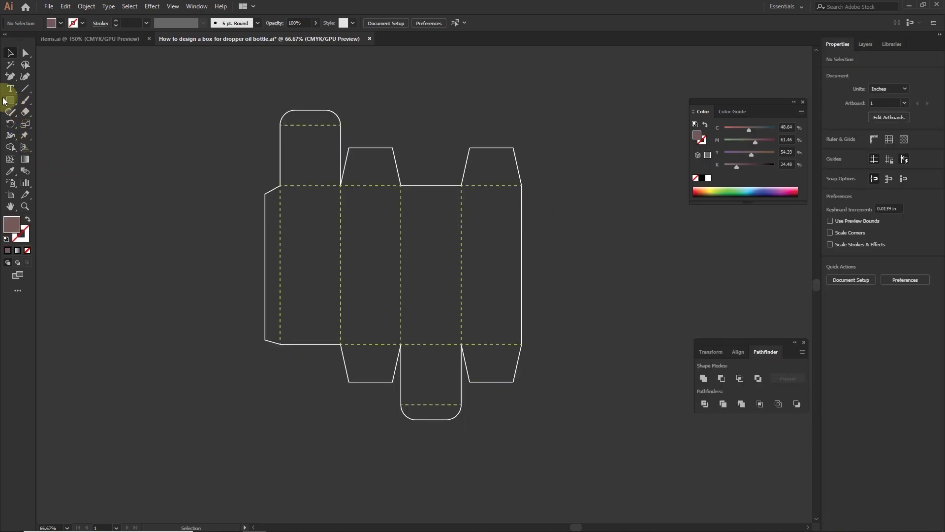
# - Draw a brownish filled rectangle of about 11.04 by 11.54 in covering the whole box template
pyautogui.click(10, 101)
pyautogui.moveTo(213, 87); pyautogui.dragTo(547, 434)
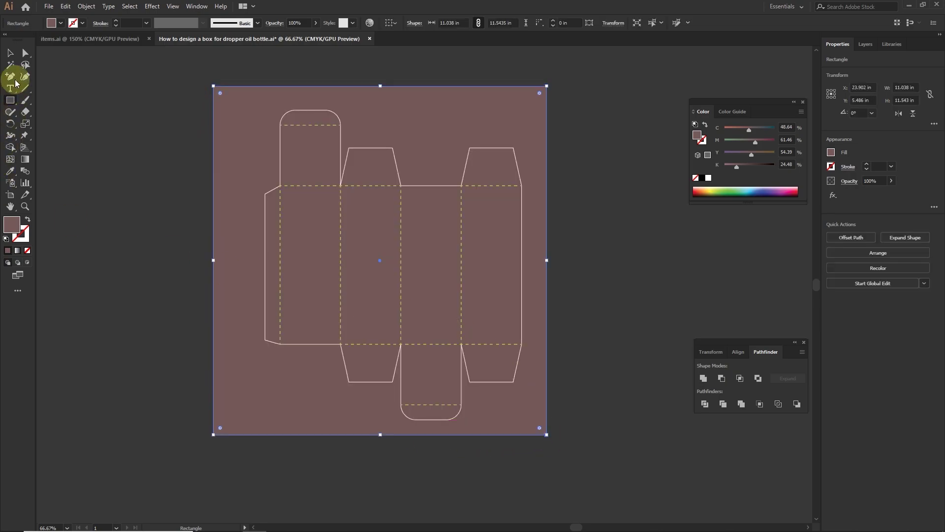
pyautogui.click(10, 54)
pyautogui.click(593, 133)
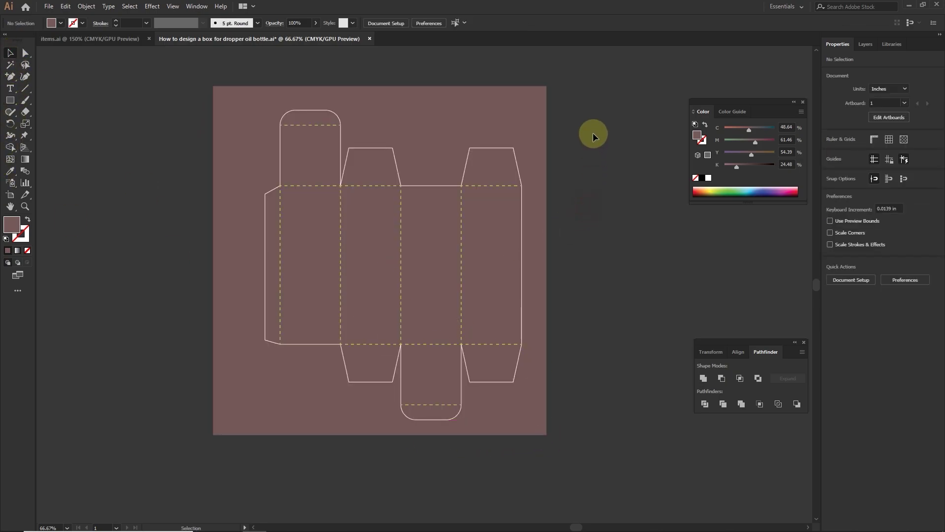
# - Divide the rectangle with the die cut outline, ungroup the pieces and delete the part outside the box shape
pyautogui.moveTo(298, 463); pyautogui.dragTo(299, 462)
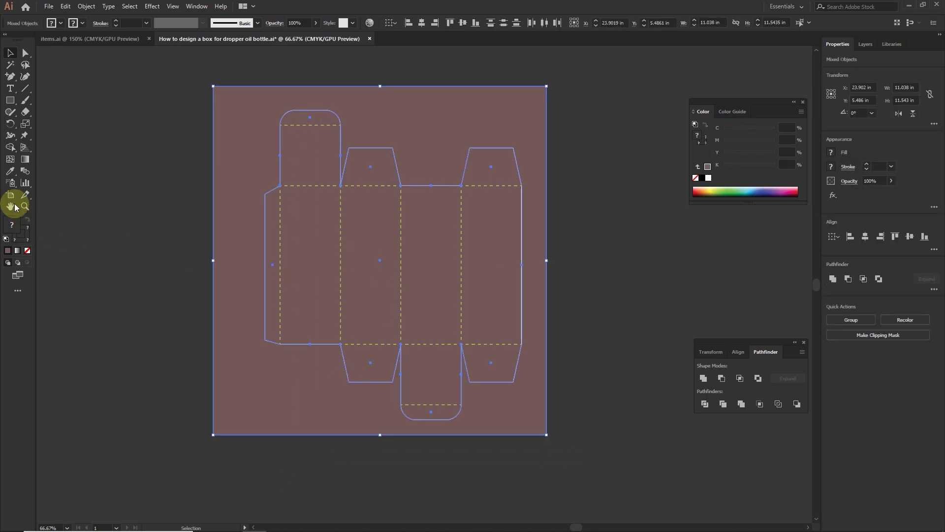
pyautogui.click(711, 405)
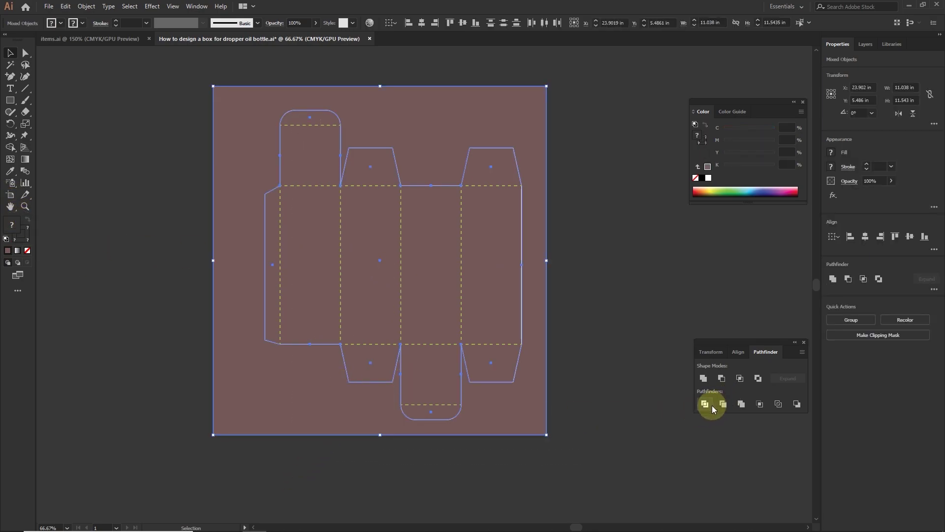
pyautogui.rightClick(484, 291)
pyautogui.click(542, 374)
pyautogui.click(595, 314)
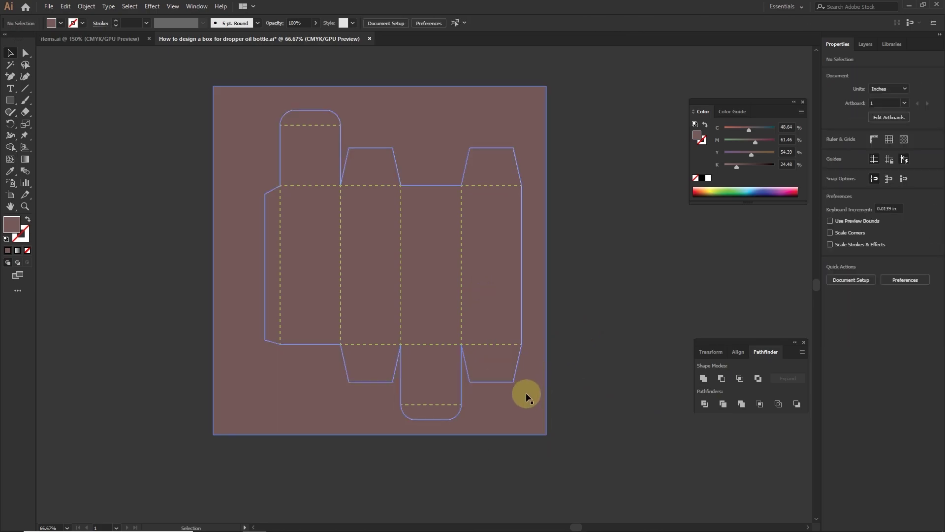
pyautogui.click(534, 397)
pyautogui.press('Delete')
pyautogui.click(488, 288)
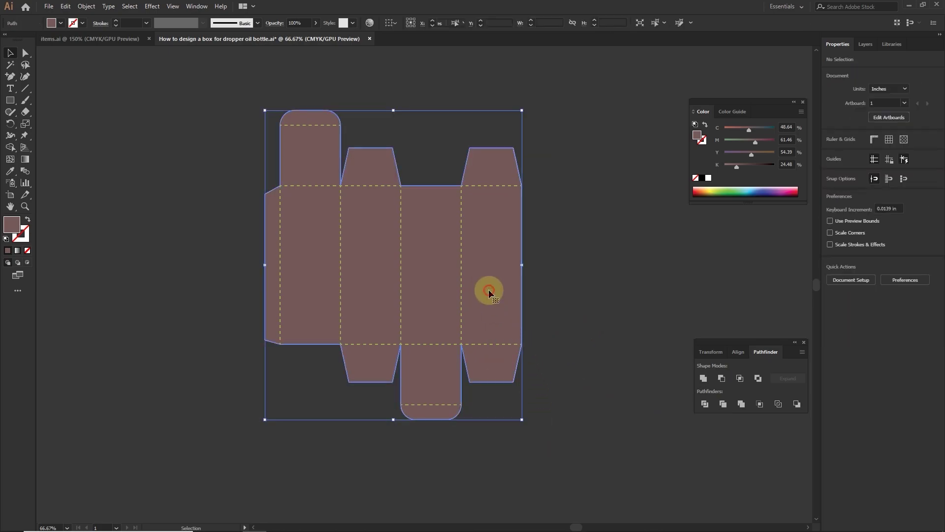
pyautogui.click(602, 247)
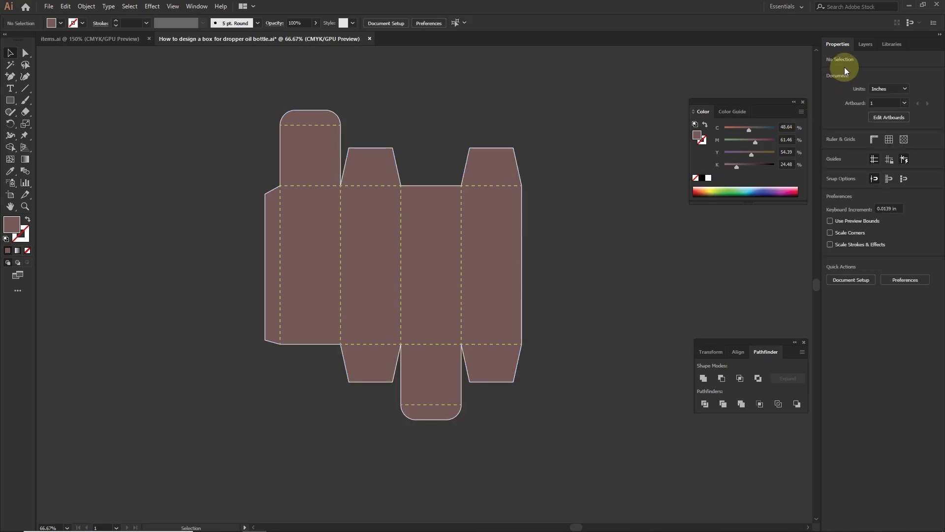
# - Lock the outlines and die cut layers and place a horizontal ruler guide across the middle of the box panels at 6 in
pyautogui.click(866, 44)
pyautogui.click(830, 79)
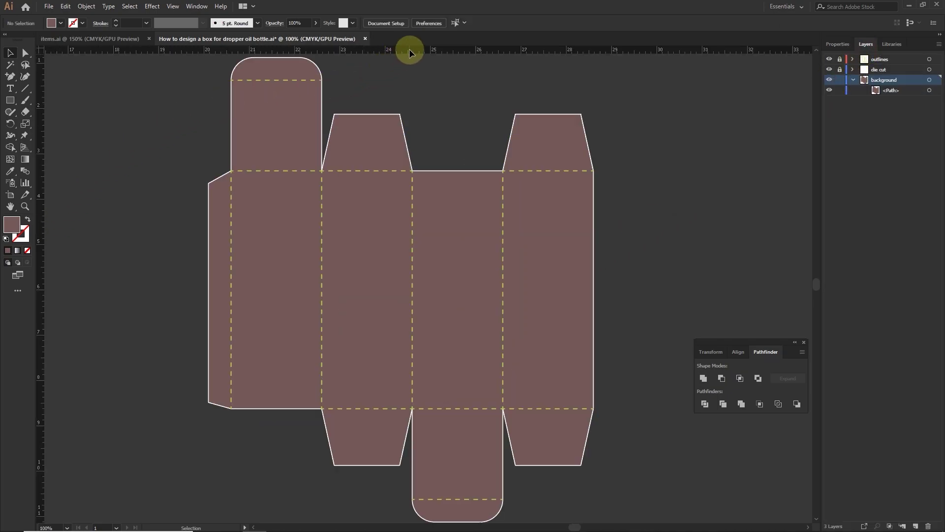
pyautogui.moveTo(409, 49); pyautogui.dragTo(413, 190)
pyautogui.moveTo(411, 288); pyautogui.dragTo(411, 290)
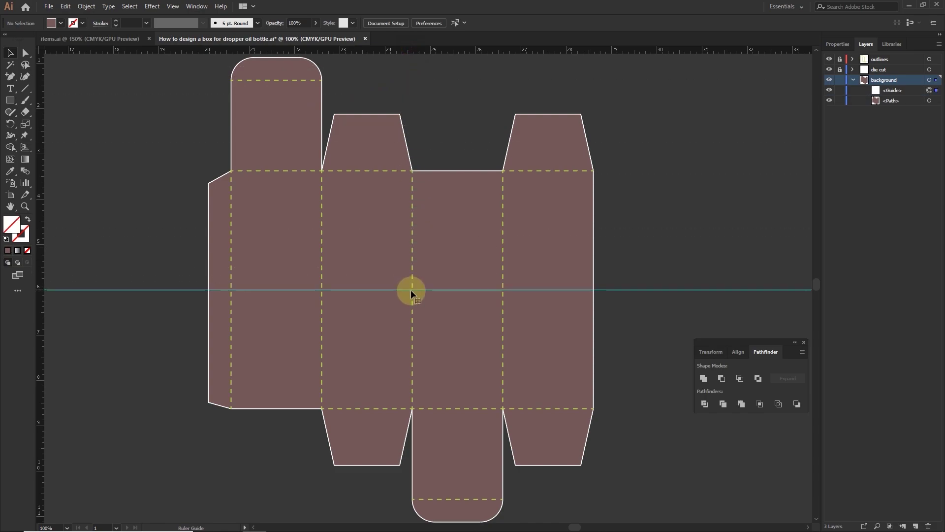
pyautogui.click(682, 187)
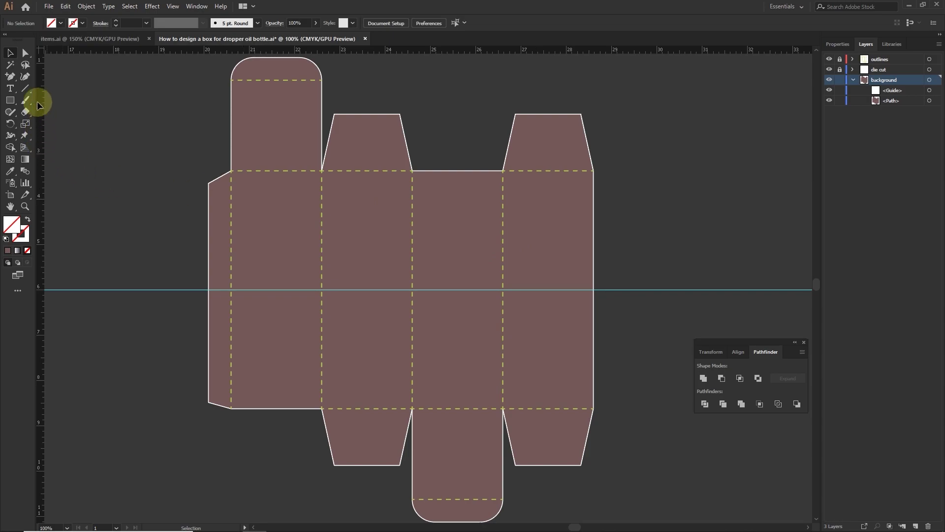
# - Draw a straight horizontal line about 9.13 in long across the middle of the box, following the guide
pyautogui.click(23, 91)
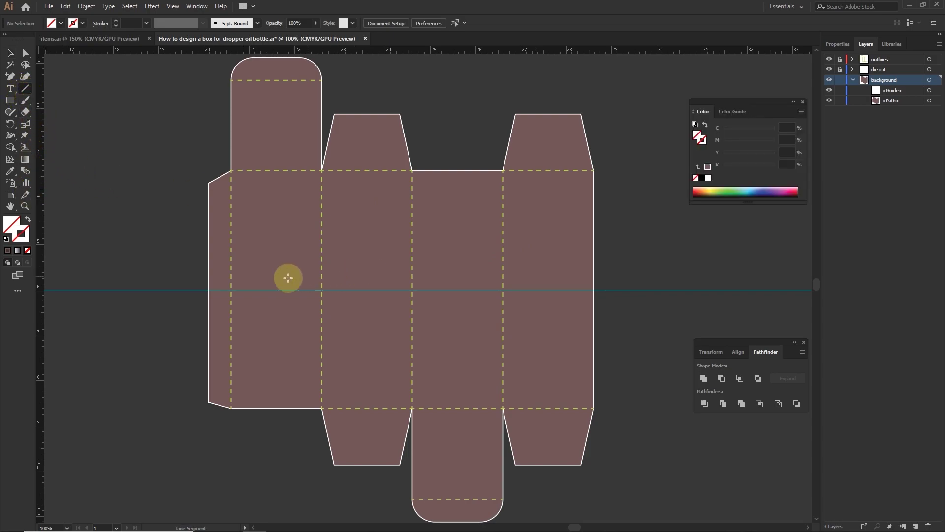
pyautogui.press('F6')
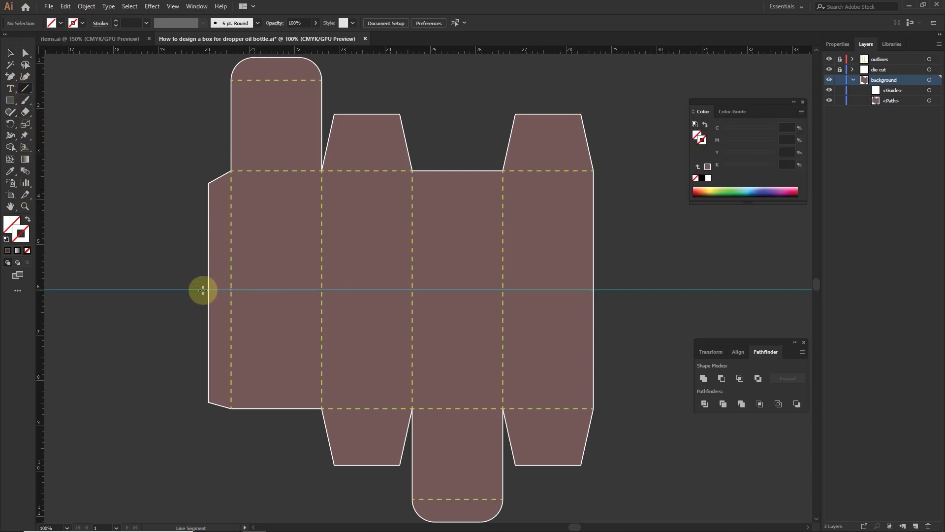
pyautogui.moveTo(204, 289); pyautogui.dragTo(608, 289)
pyautogui.moveTo(598, 288); pyautogui.dragTo(610, 276)
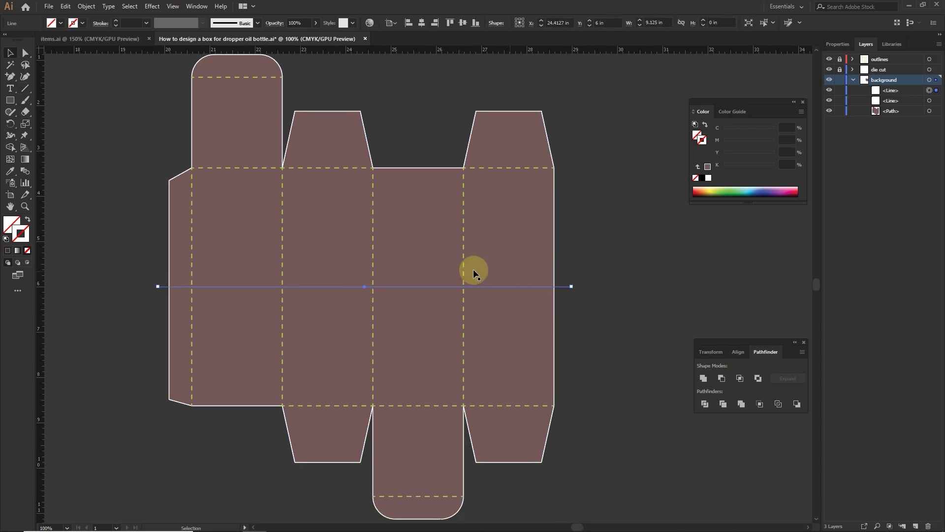
# - Divide the background shape along the horizontal line and ungroup the resulting upper and lower halves
pyautogui.keyDown('shift'); pyautogui.click(428, 252); pyautogui.keyUp('shift')
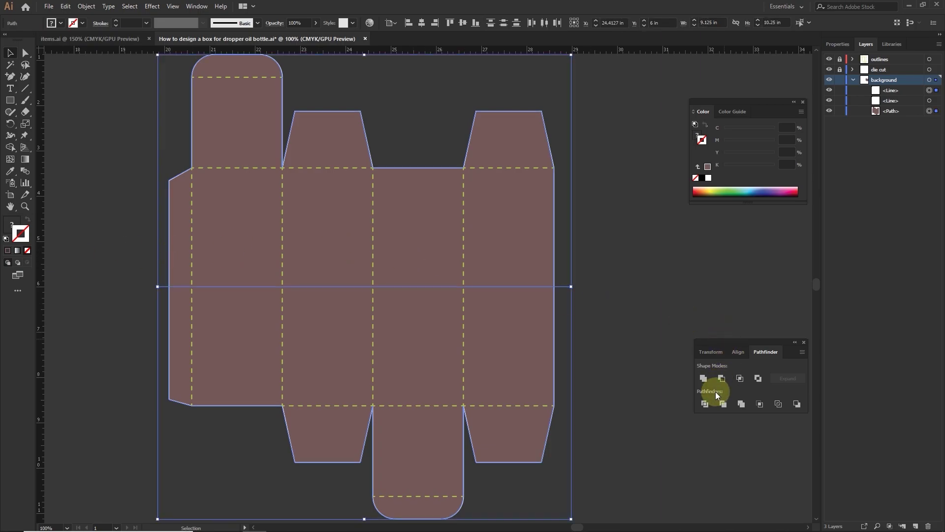
pyautogui.click(706, 403)
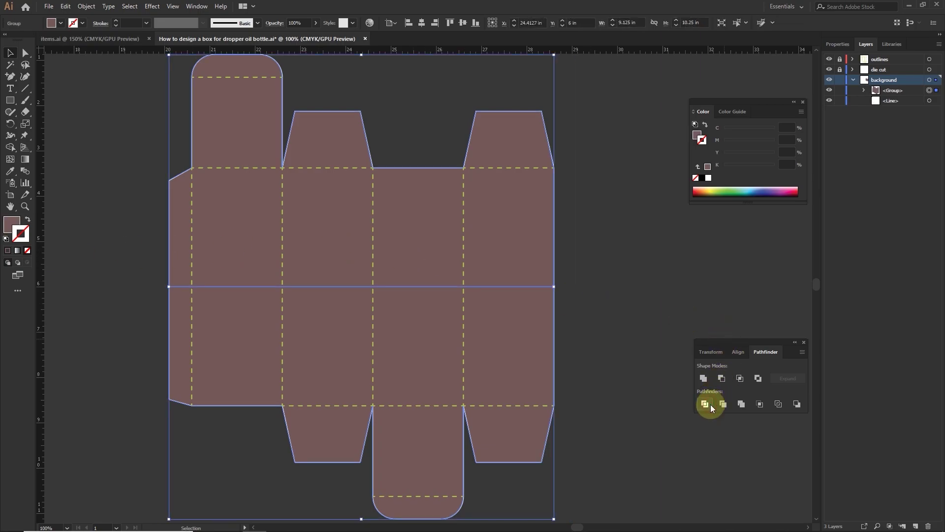
pyautogui.rightClick(514, 288)
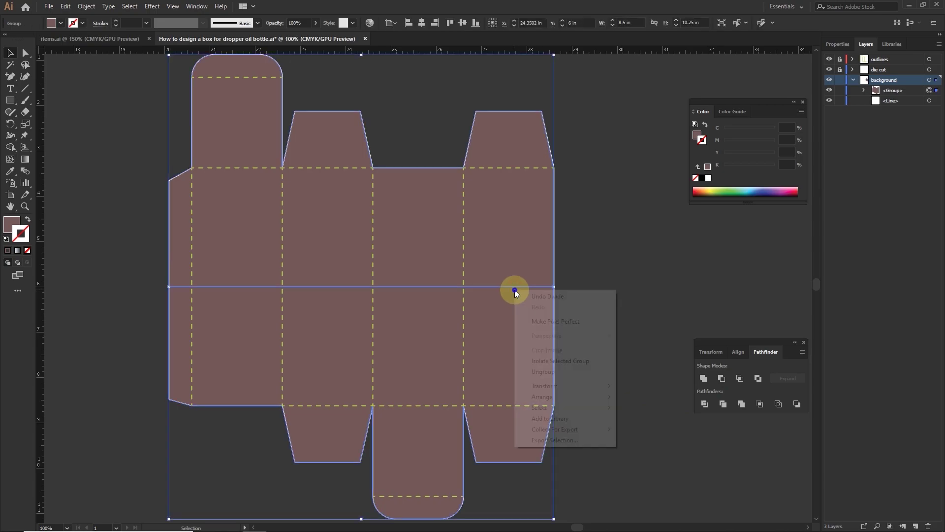
pyautogui.click(547, 373)
# - Fill the upper half of the background with white (ffffff)
pyautogui.click(422, 233)
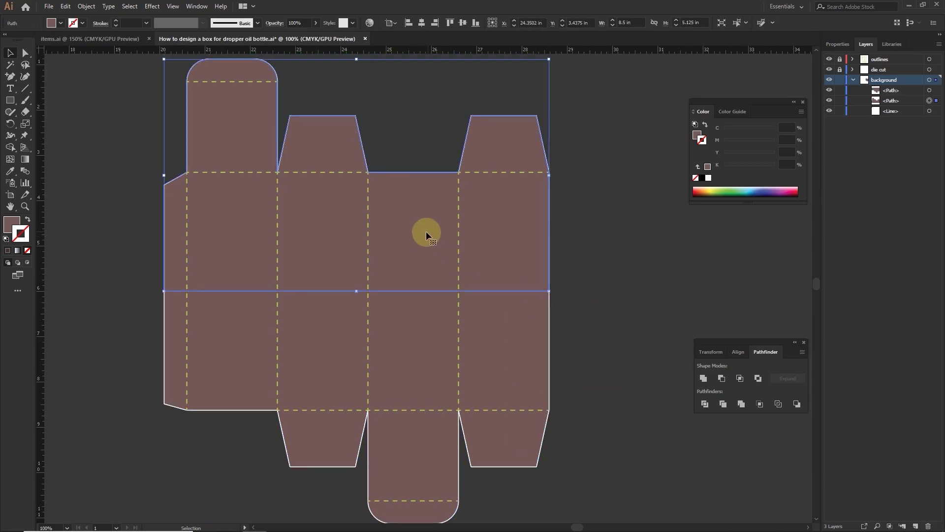
pyautogui.doubleClick(12, 222)
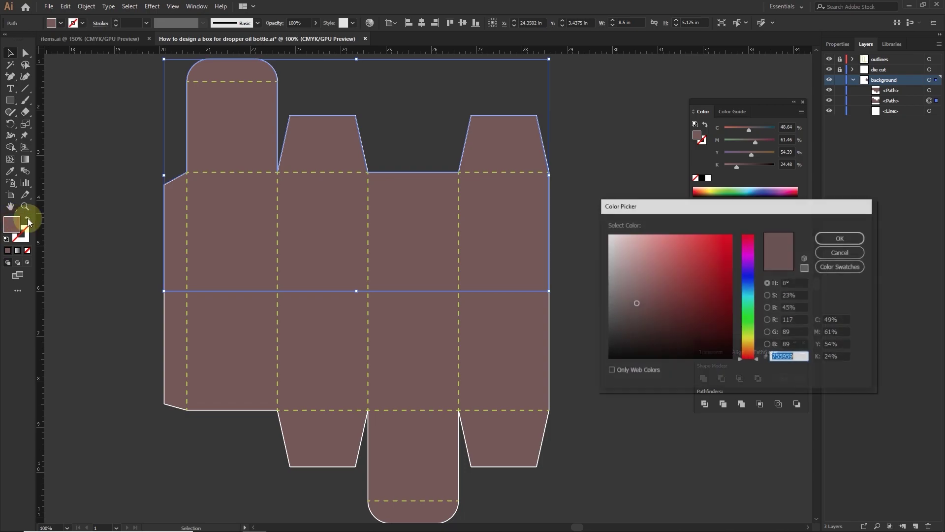
pyautogui.click(609, 237)
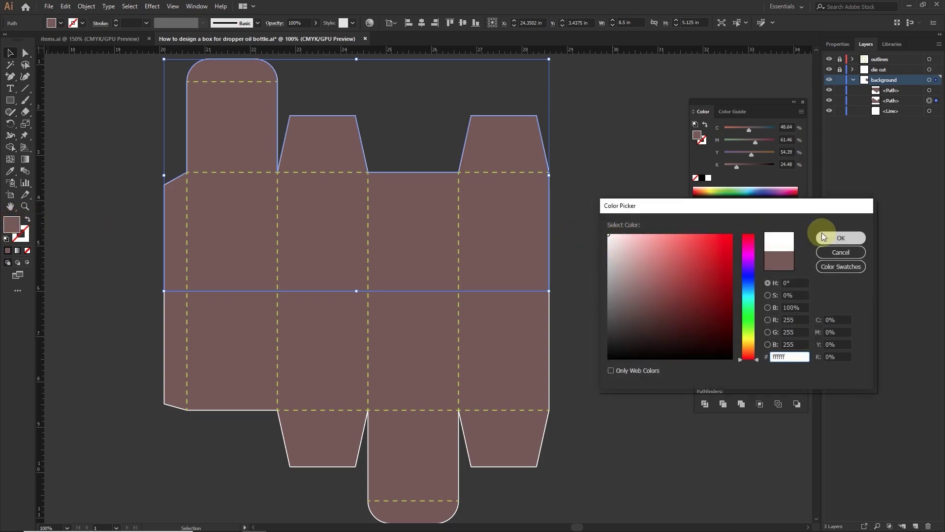
pyautogui.click(841, 238)
pyautogui.hotkey('ctrl', 'shift', 'a')
# - Fill the lower half of the background with red e53325 and lock the background layer
pyautogui.click(525, 327)
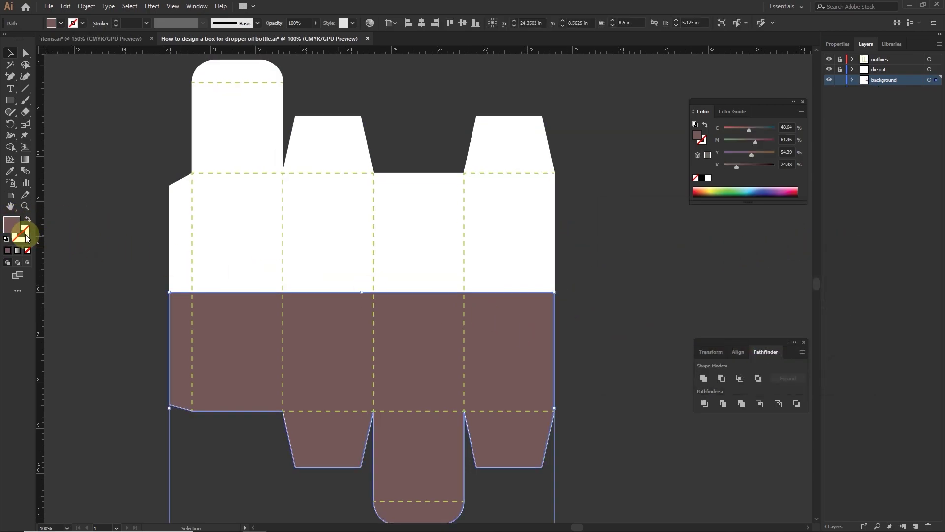
pyautogui.doubleClick(13, 227)
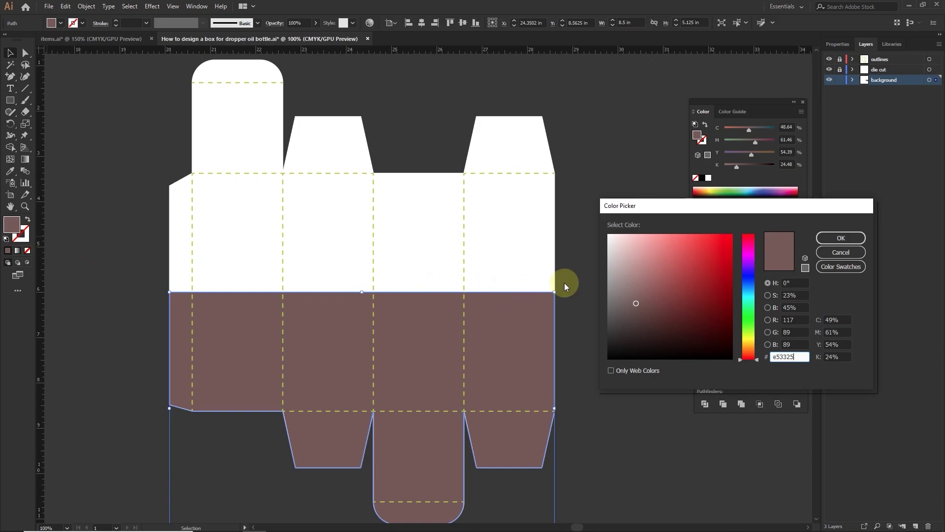
pyautogui.write('e53325')
pyautogui.click(840, 238)
pyautogui.hotkey('ctrl', 'shift', 'a')
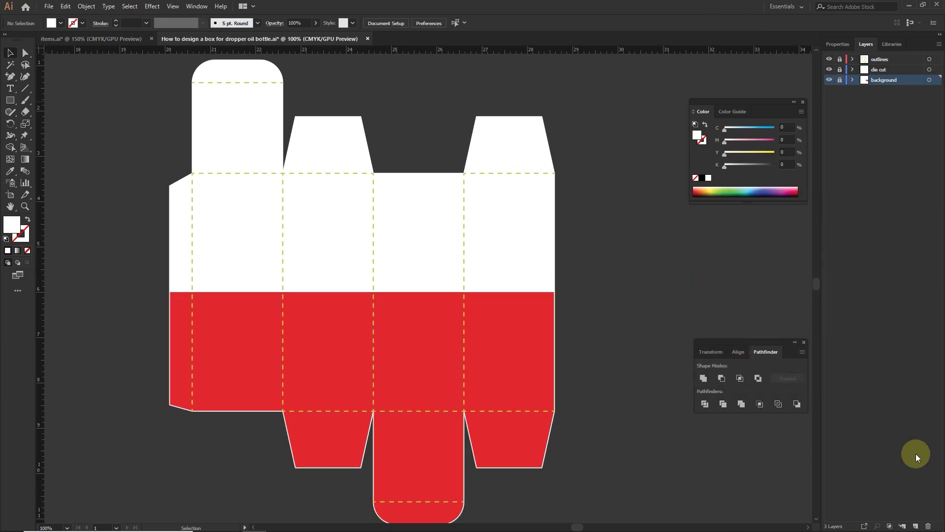
# - Add a layer named "text and element" above the background layer and hide the die cut layer
pyautogui.click(916, 525)
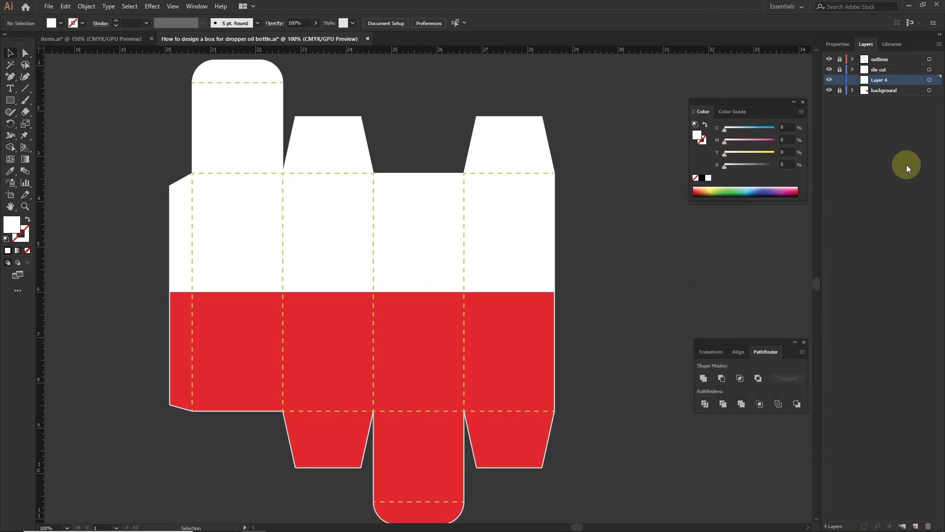
pyautogui.doubleClick(906, 79)
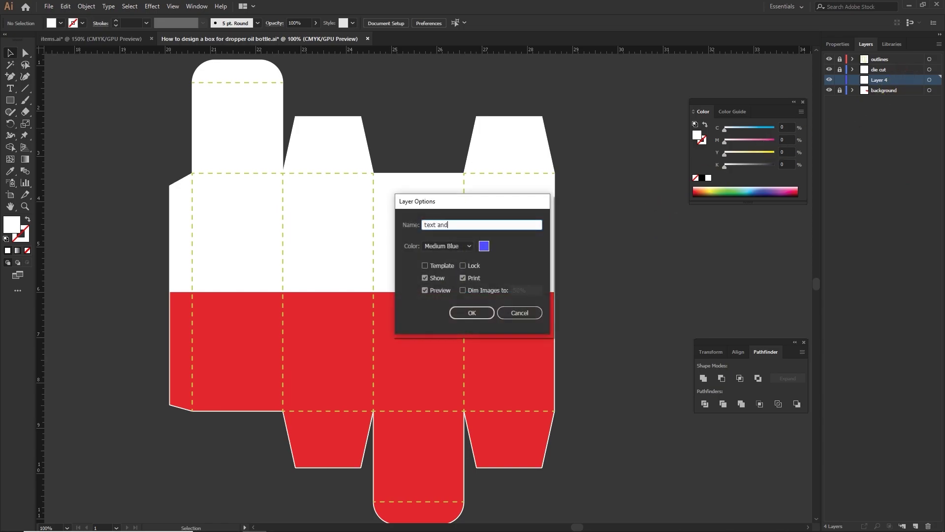
pyautogui.write('text and elements')
pyautogui.click(480, 312)
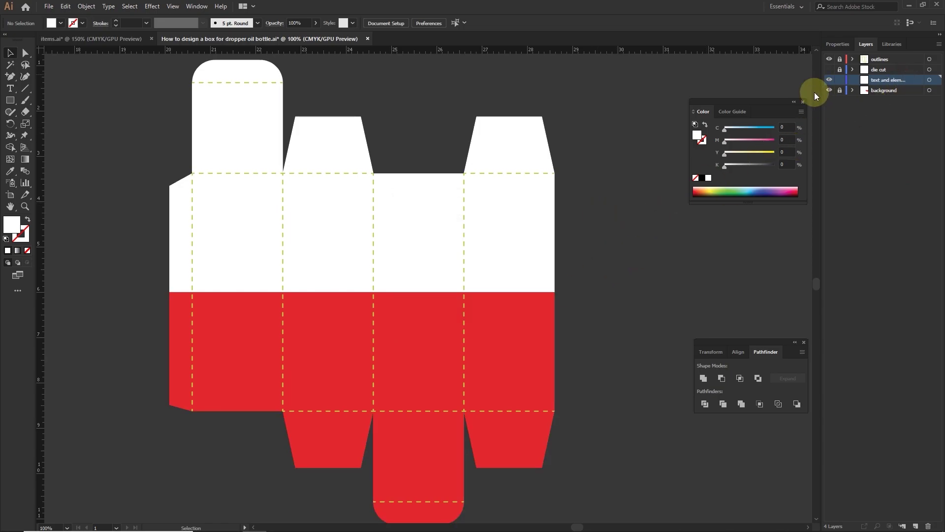
# - Switch to items.ai, copy the red ring logo with the green leaf and place it on the third panel's white half
pyautogui.click(90, 39)
pyautogui.moveTo(219, 131); pyautogui.dragTo(445, 226)
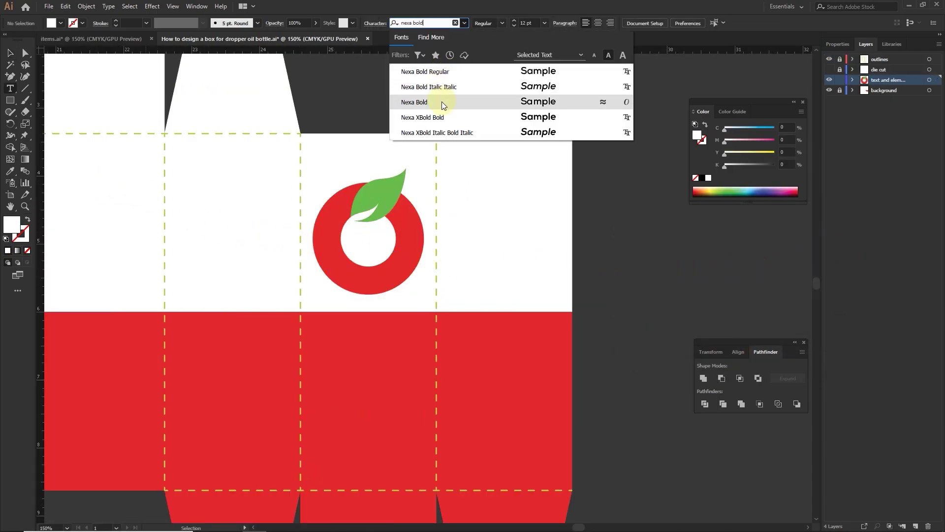
# - Add the text "MACRO" in Nexa Bold, 32 pt, under the logo on the third panel's red half
pyautogui.click(442, 101)
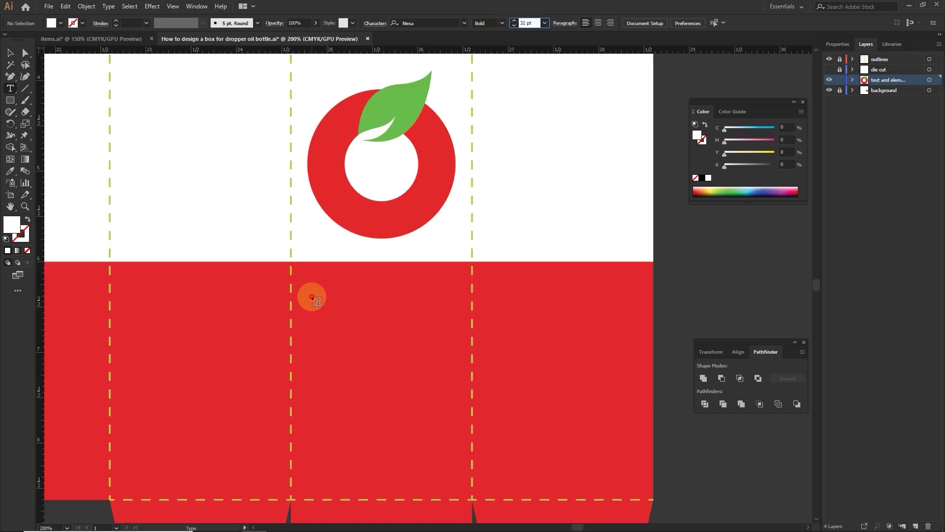
pyautogui.click(311, 295)
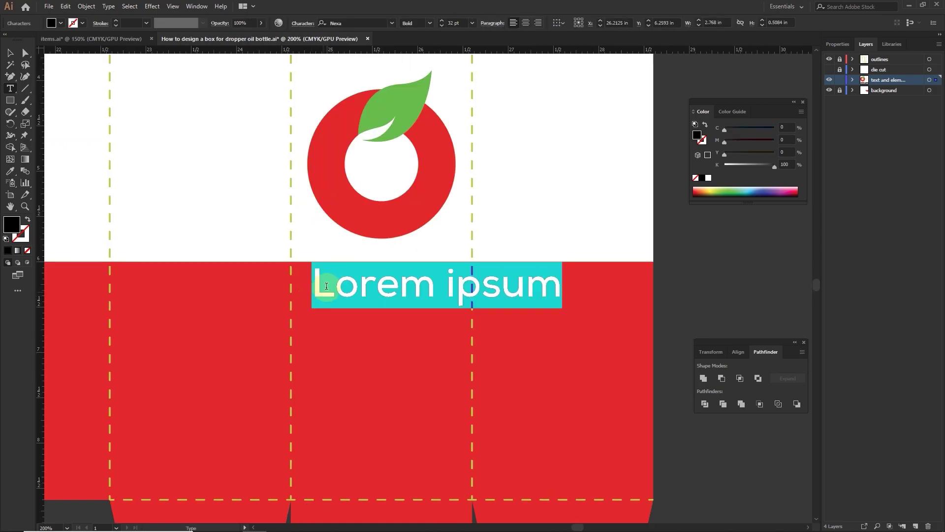
pyautogui.write('MACRO')
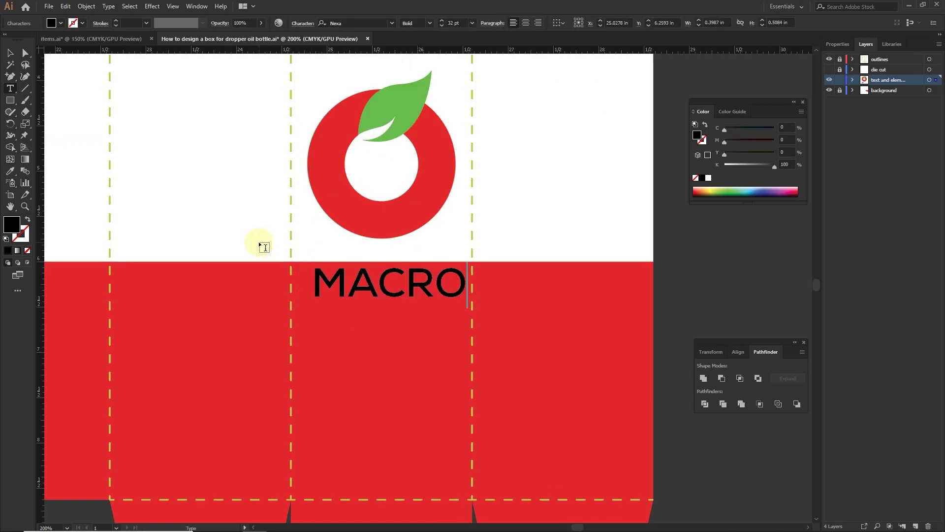
pyautogui.click(10, 52)
# - Give MACRO a white ffffff fill and a 2 pt white stroke, and place it slightly lower on the red half
pyautogui.doubleClick(11, 224)
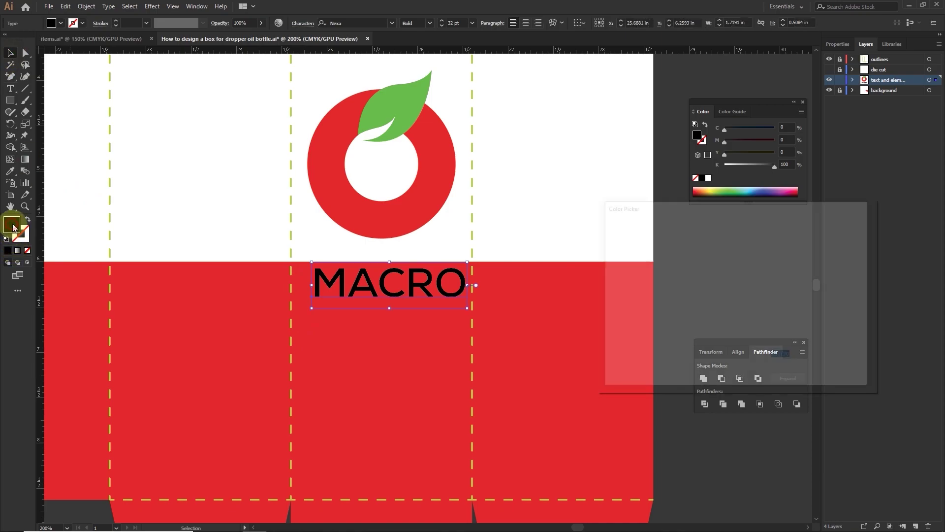
pyautogui.write('ffffff')
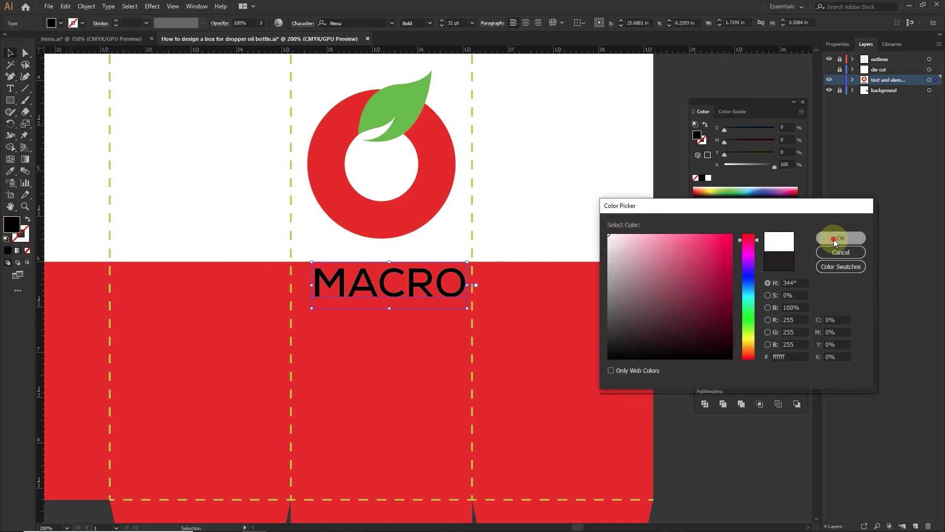
pyautogui.click(841, 238)
pyautogui.click(117, 23)
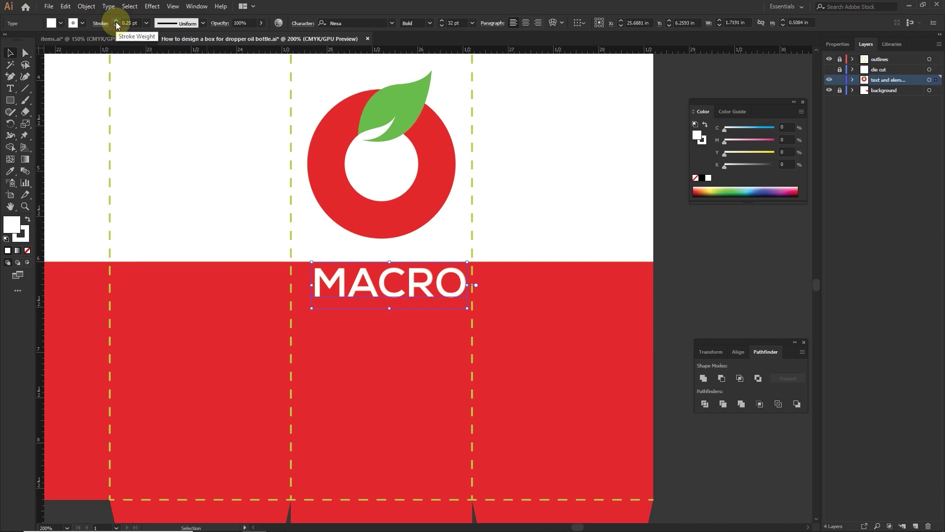
pyautogui.click(117, 22)
pyautogui.click(116, 21)
pyautogui.click(116, 21)
pyautogui.click(116, 22)
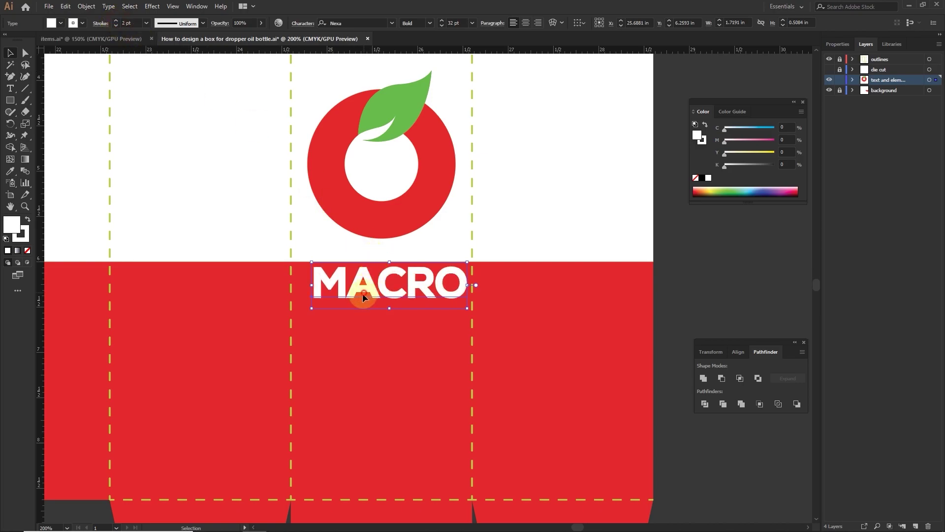
pyautogui.moveTo(362, 294); pyautogui.dragTo(365, 307)
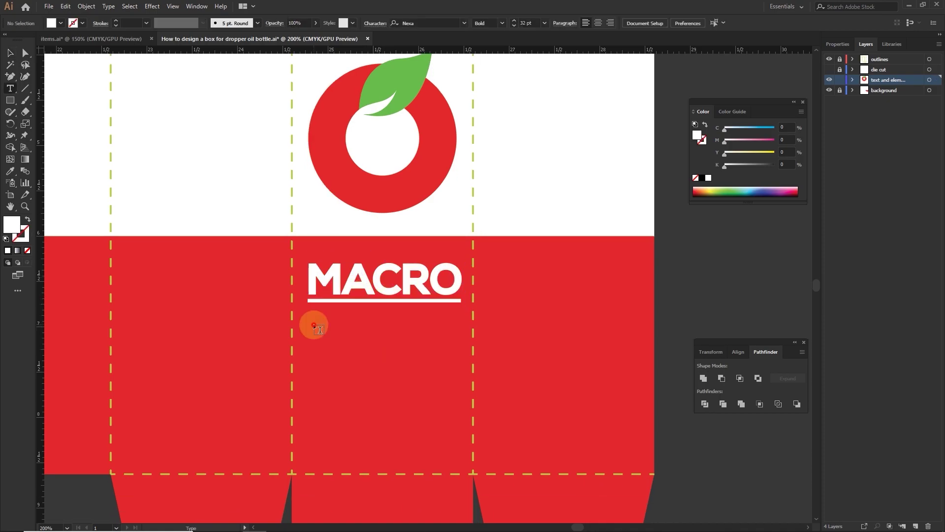
# - Add the text "PREMIUM PLUS" below MACRO in white at 11 pt, with PLUS in a heavier weight
pyautogui.click(313, 324)
pyautogui.write('PREMIUM PLUS')
pyautogui.press('Escape')
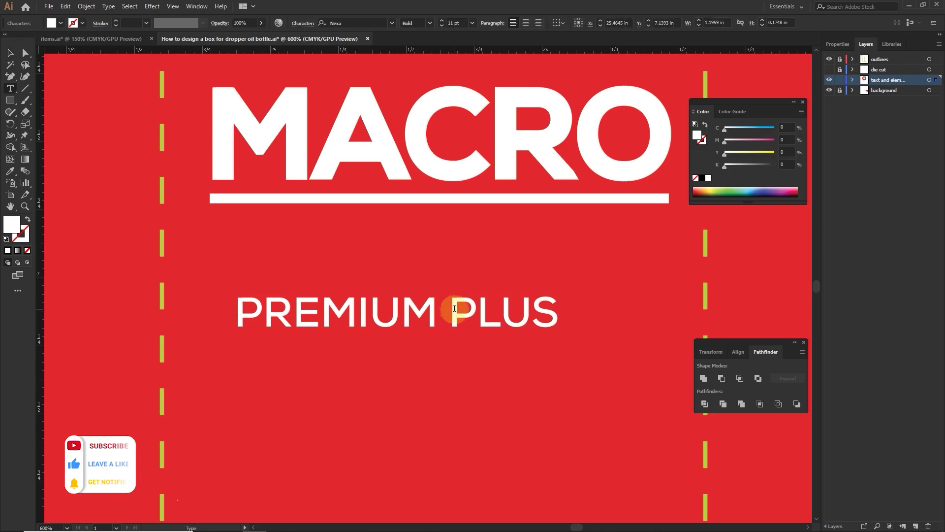
pyautogui.doubleClick(499, 313)
# - Add the text "BEAN OIL" at 21 pt directly under PREMIUM PLUS and fill it with white ffffff
pyautogui.click(288, 364)
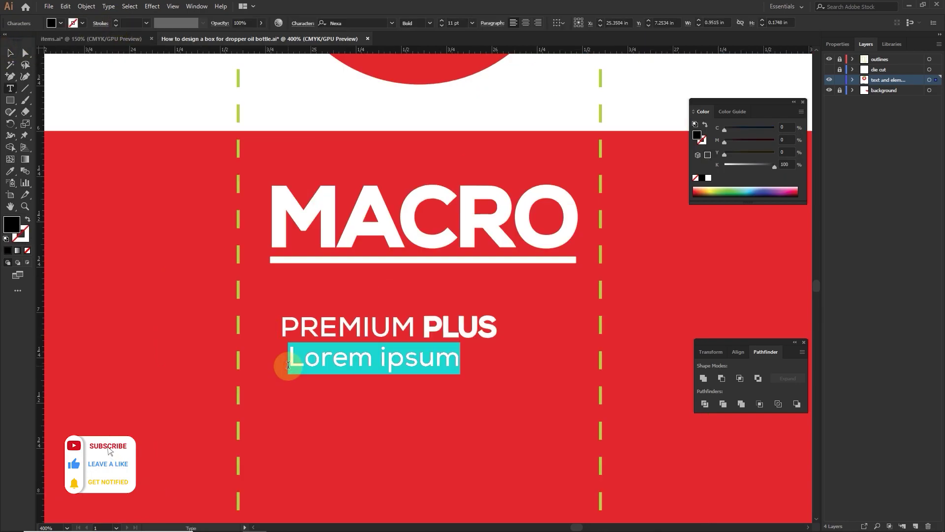
pyautogui.write('BEAN OIL')
pyautogui.click(10, 52)
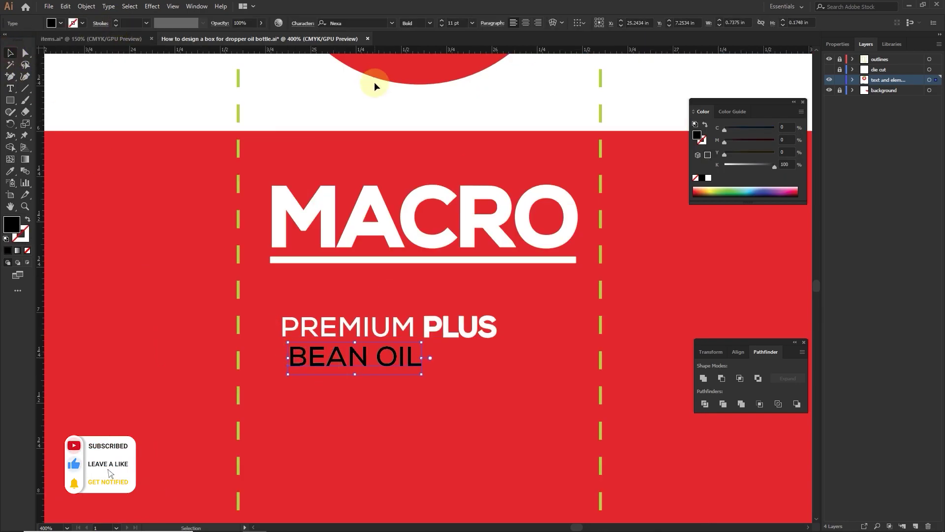
pyautogui.click(462, 25)
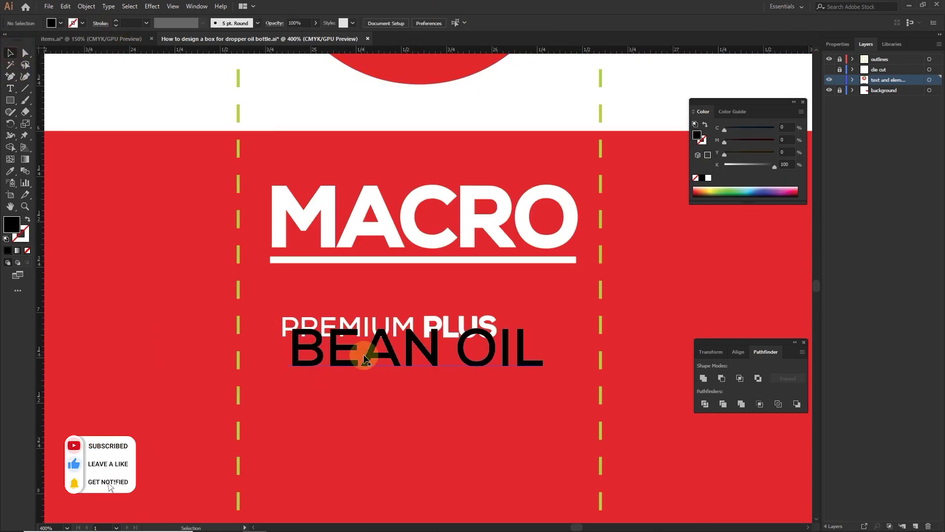
pyautogui.moveTo(362, 358); pyautogui.dragTo(351, 373)
pyautogui.doubleClick(6, 222)
pyautogui.moveTo(622, 246); pyautogui.dragTo(602, 226)
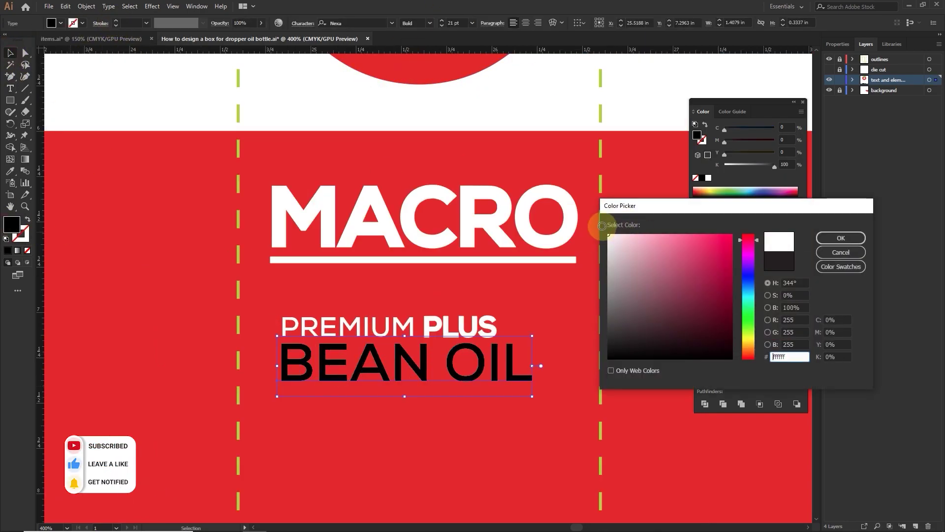
pyautogui.press('Return')
# - Set PREMIUM PLUS just above BEAN OIL with "500mg" below it, and frame the three lines with an unfilled white-outlined rounded rectangle
pyautogui.moveTo(300, 311); pyautogui.dragTo(303, 322)
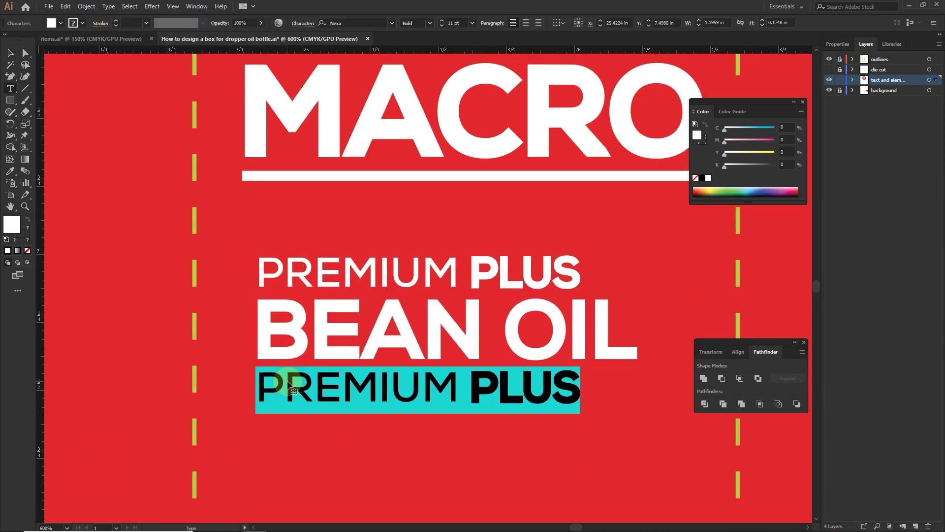
pyautogui.write('500mg')
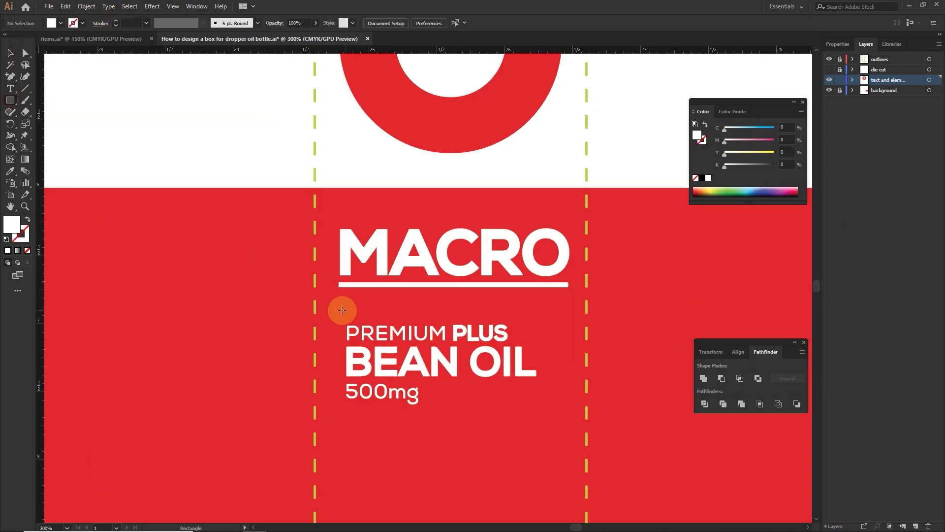
pyautogui.moveTo(337, 313)
pyautogui.mouseDown()
pyautogui.moveTo(554, 418)
pyautogui.moveTo(544, 410)
pyautogui.mouseUp()
pyautogui.hotkey('shift', 'x')
pyautogui.click(115, 21)
pyautogui.click(115, 25)
pyautogui.click(10, 52)
pyautogui.moveTo(343, 319); pyautogui.dragTo(346, 334)
# - Add the text "120 ml" at 6 pt below the product frame
pyautogui.click(441, 386)
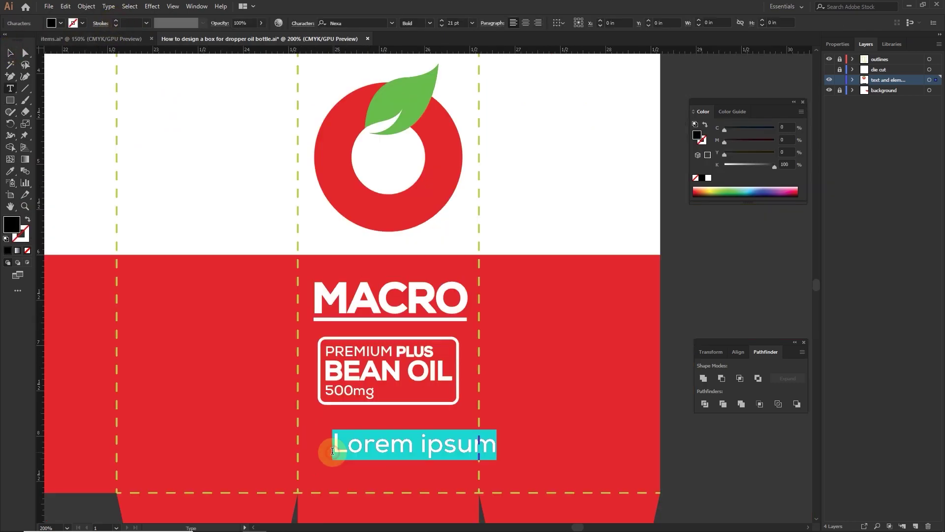
pyautogui.write('120 ml')
pyautogui.click(10, 53)
pyautogui.click(472, 23)
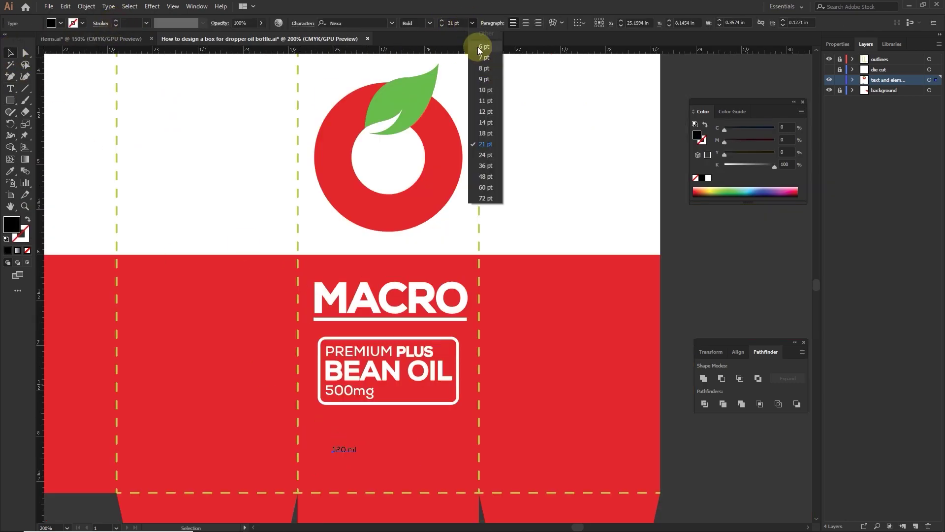
pyautogui.click(477, 48)
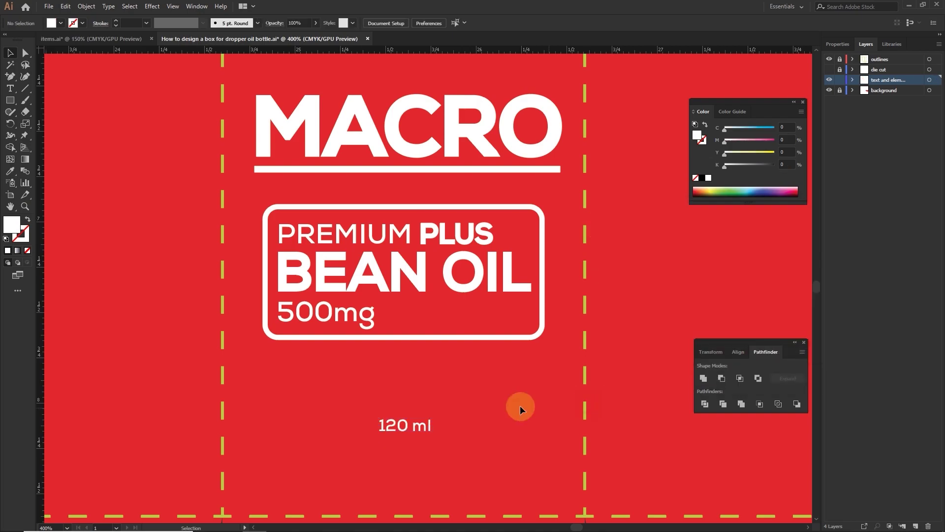
# - Draw an unfilled rectangle with a 0.75 pt white outline around the 120 ml text
pyautogui.click(13, 101)
pyautogui.moveTo(373, 413); pyautogui.dragTo(435, 439)
pyautogui.scroll(1, 396, 428)
pyautogui.click(28, 219)
pyautogui.click(11, 53)
pyautogui.click(426, 454)
pyautogui.scroll(1, 426, 454)
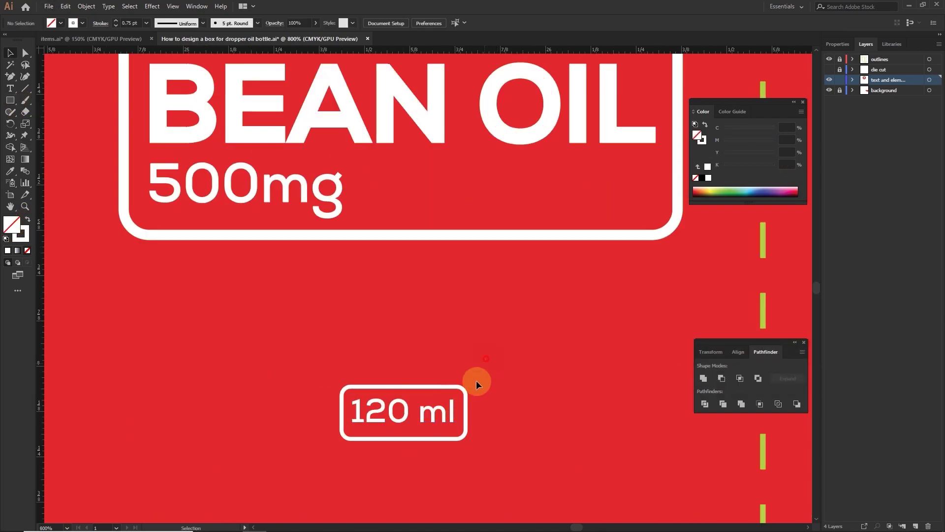
# - Change "ml" to "ML" in the volume text and center it inside its small rounded outline
pyautogui.doubleClick(437, 417)
pyautogui.moveTo(420, 413); pyautogui.dragTo(462, 412)
pyautogui.write('ML')
pyautogui.click(10, 53)
pyautogui.moveTo(362, 402); pyautogui.dragTo(358, 401)
pyautogui.keyDown('shift'); pyautogui.click(364, 438); pyautogui.keyUp('shift')
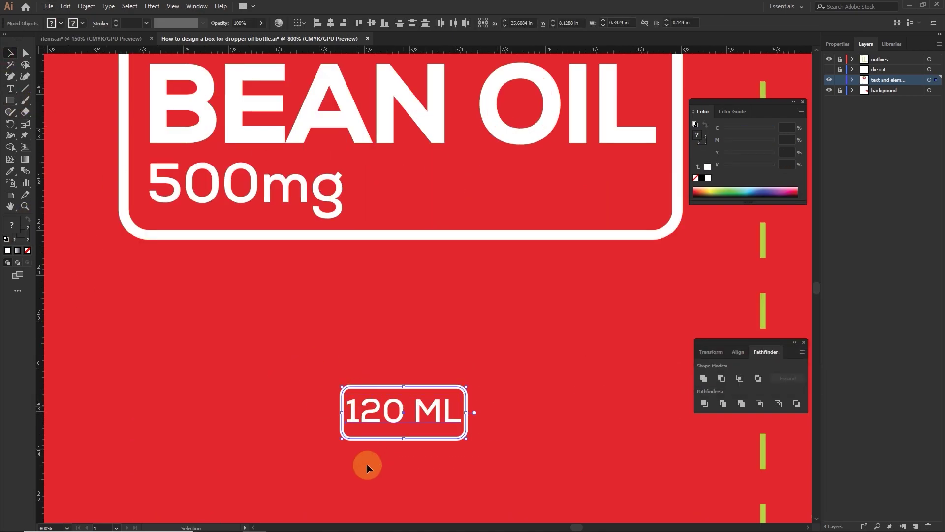
pyautogui.click(367, 465)
# - Move the 120 ML badge up, closer to the product frame and centered beneath it
pyautogui.scroll(-1, 367, 464)
pyautogui.moveTo(408, 438); pyautogui.dragTo(399, 386)
pyautogui.rightClick(373, 394)
pyautogui.click(386, 395)
pyautogui.keyDown('shift'); pyautogui.click(380, 381); pyautogui.keyUp('shift')
# - Add a centered 4 pt placeholder paragraph across the panel's width below the 120 ML badge
pyautogui.click(371, 22)
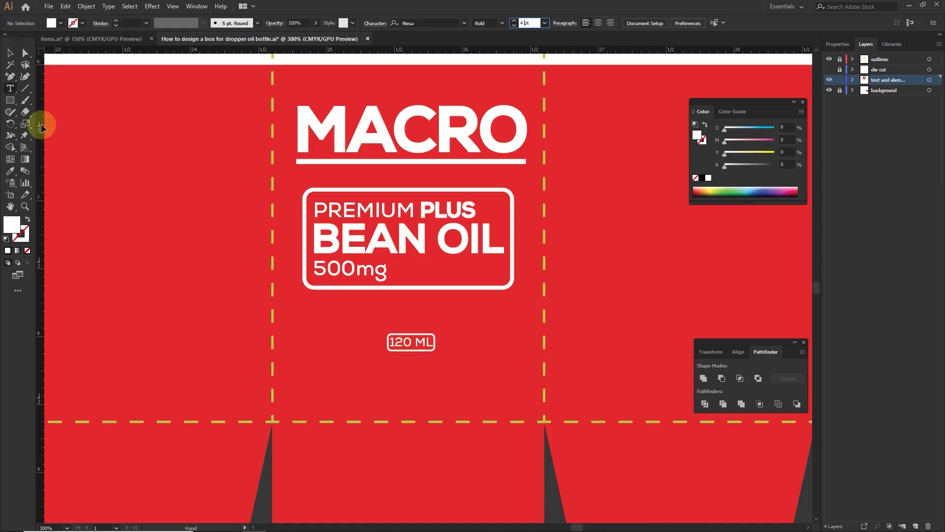
pyautogui.moveTo(282, 365); pyautogui.dragTo(529, 404)
pyautogui.hotkey('ctrl', 'shift', 'c')
pyautogui.press('Escape')
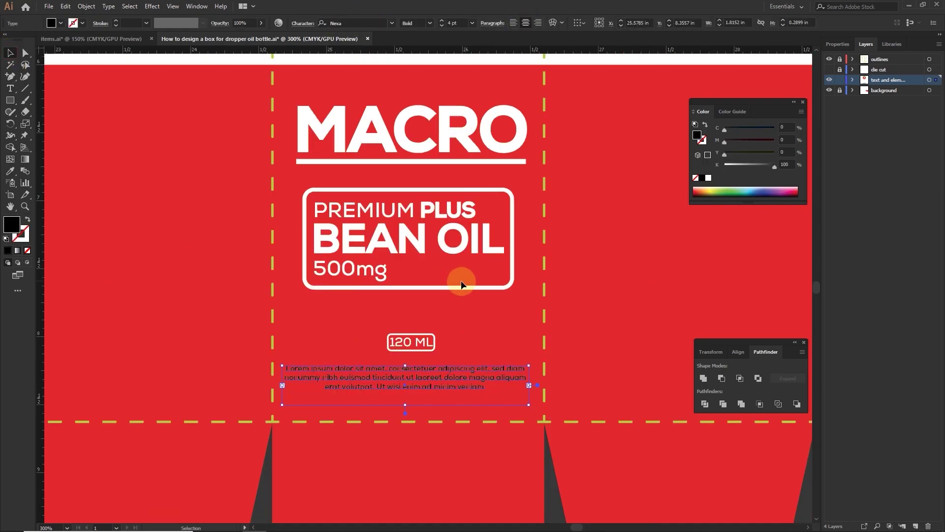